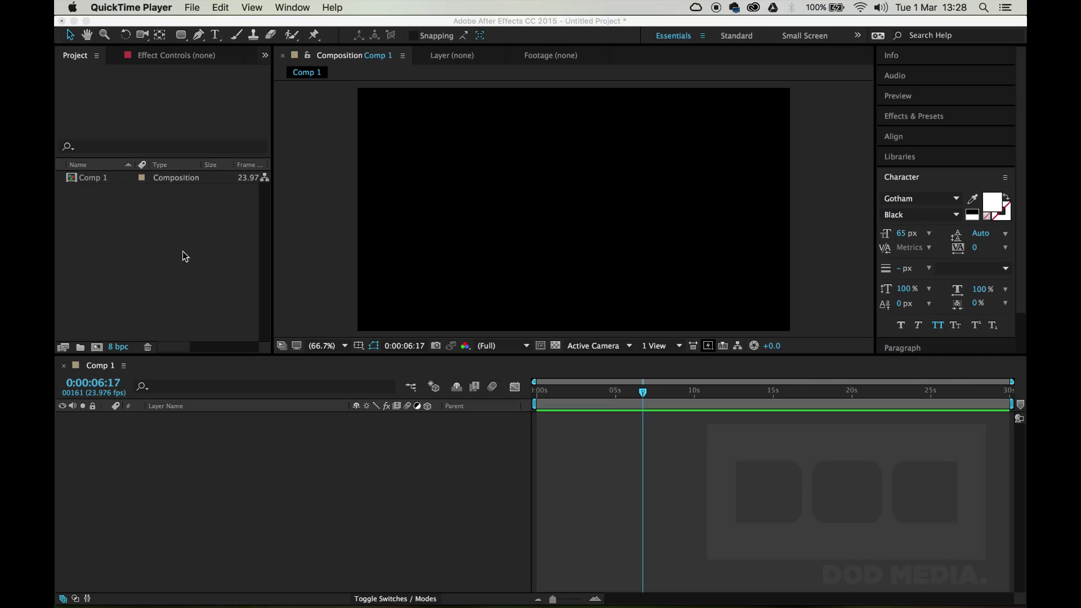
- Bring up the new-layer context menu in Comp 1's empty timeline area
right_click(208, 478)
- Create a 1920×1080 magenta solid, Medium Magenta Solid 1, in Comp 1
mouse_move(246, 483)
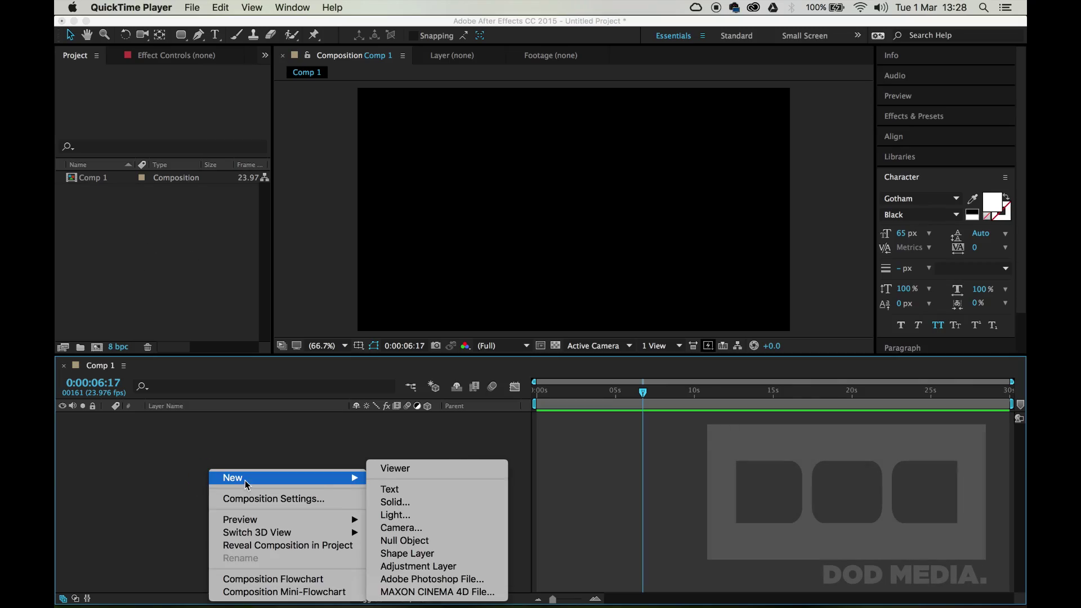
left_click(407, 504)
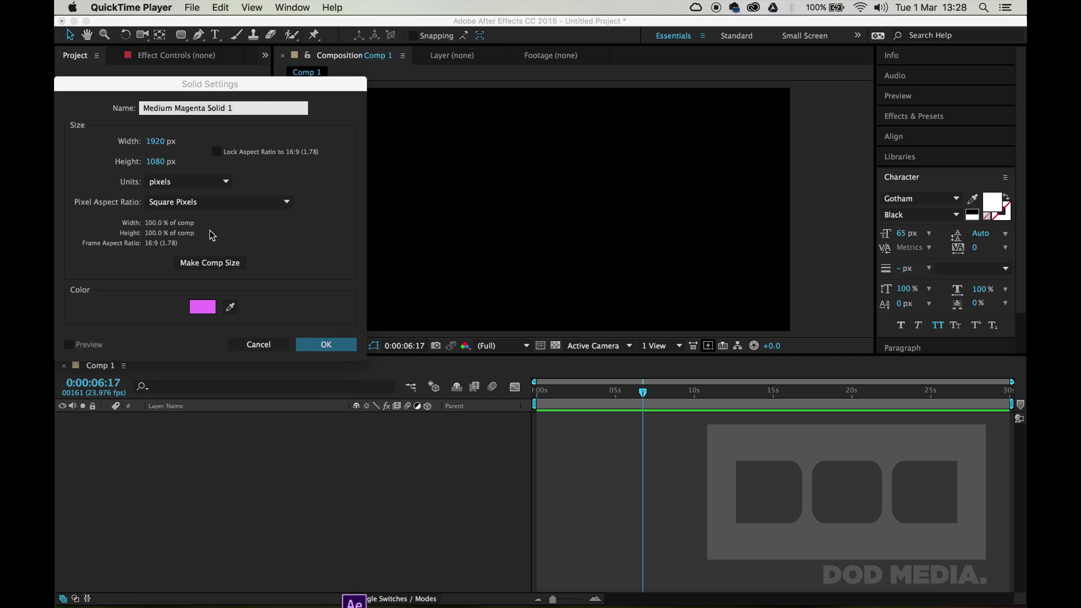
left_click(273, 241)
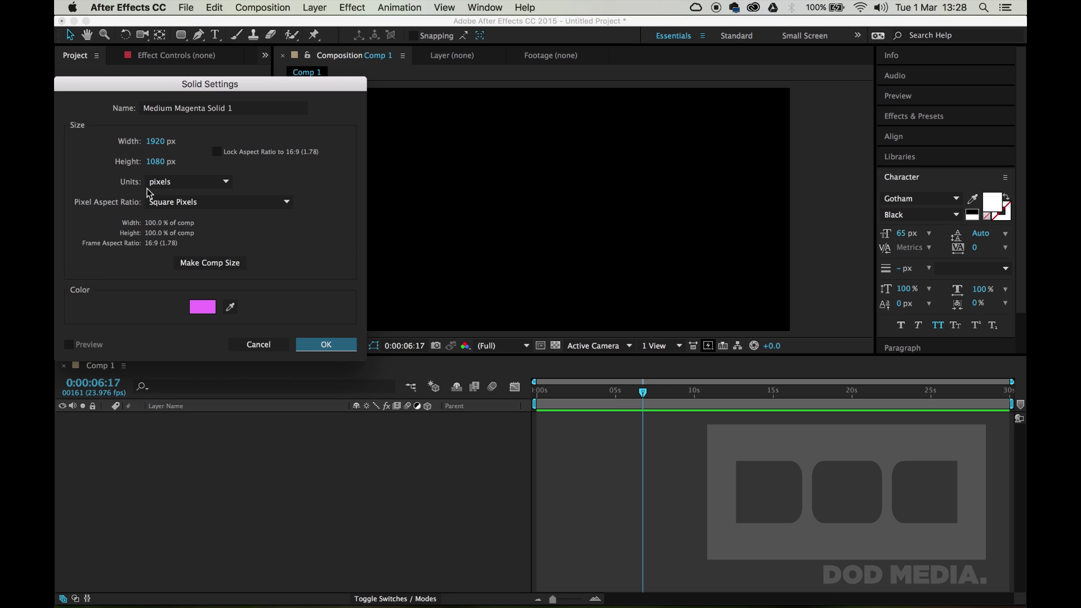
left_click(332, 348)
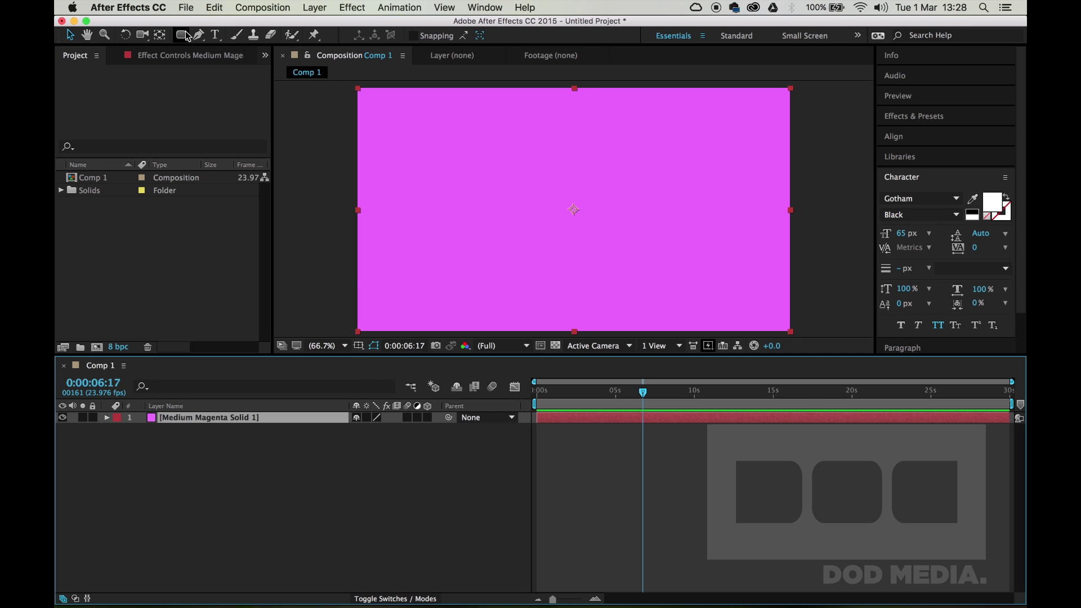
- Draw a rounded square mask on the left side of the magenta solid
left_click_drag(184, 40, 231, 52)
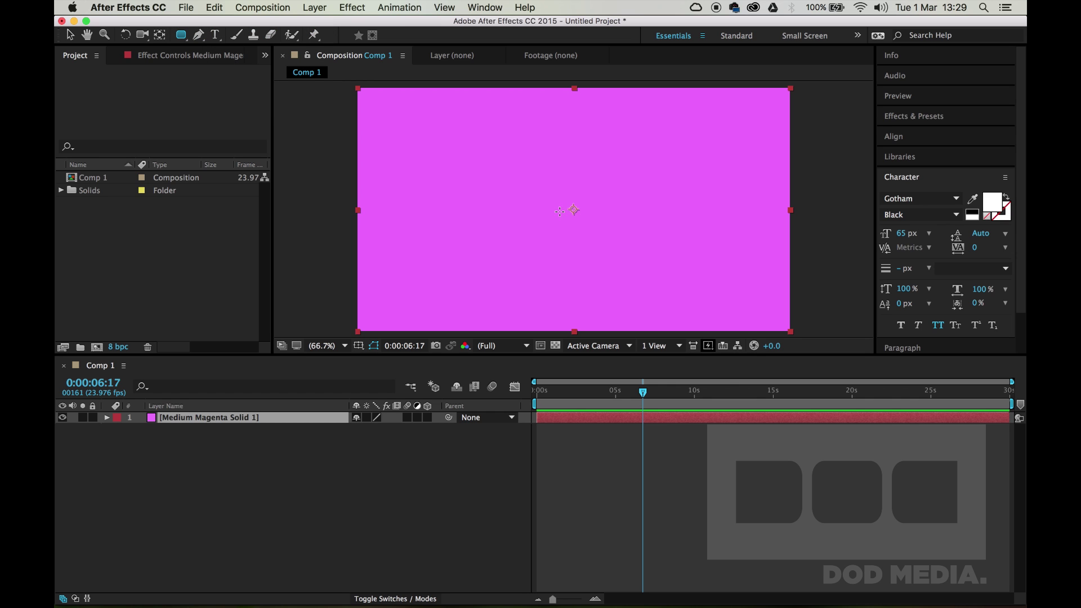
left_click(484, 197)
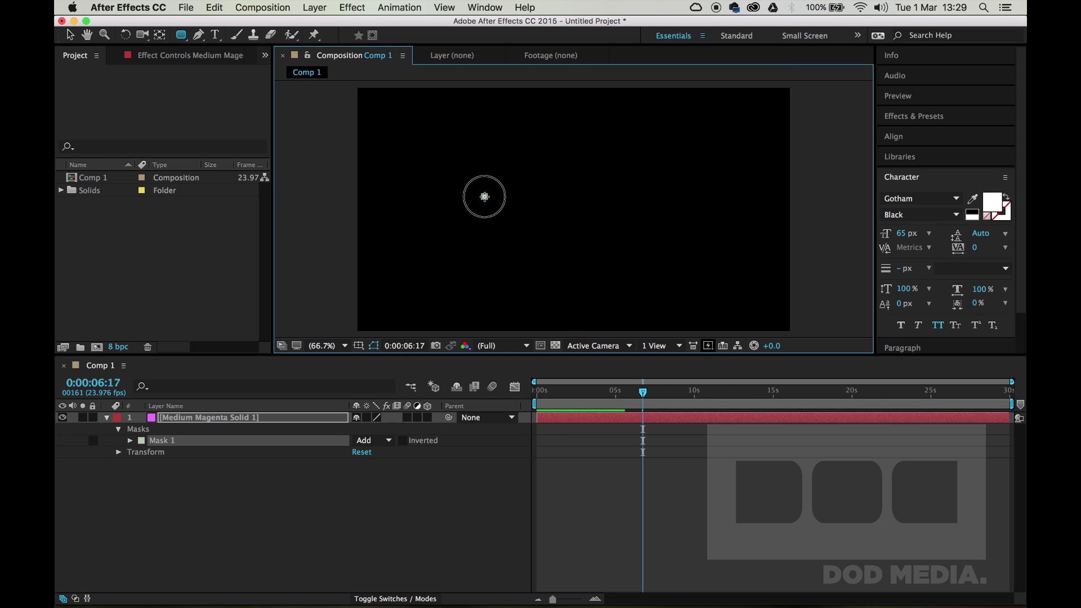
left_click(485, 196)
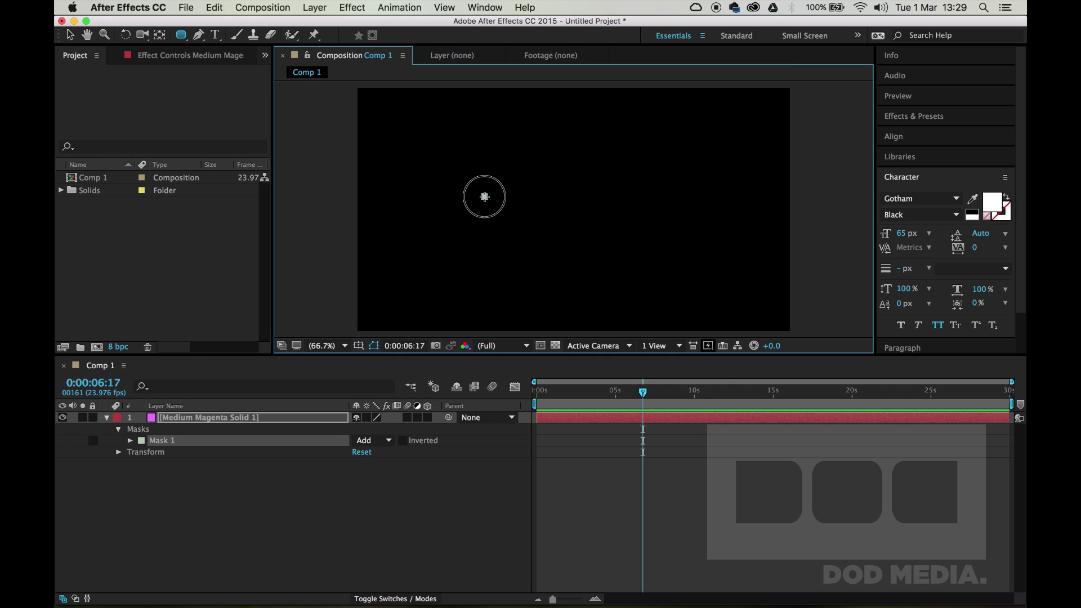
mouse_move(485, 197)
left_mouse_down()
mouse_move(535, 248)
mouse_move(572, 265)
left_mouse_up()
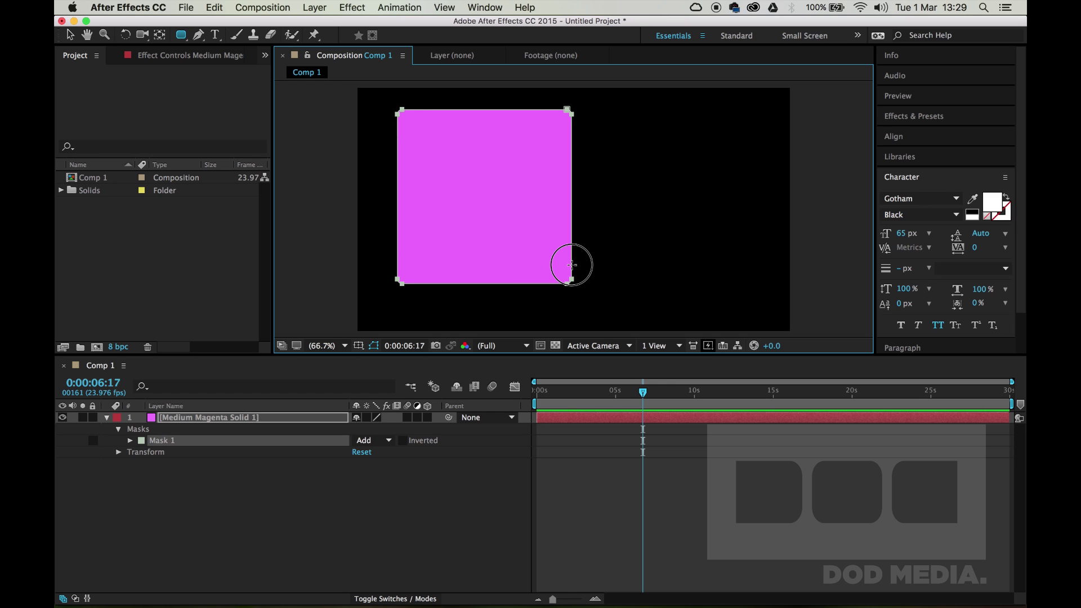
left_click_drag(572, 264, 573, 266)
- Expand Mask 1 to show its path, feather, opacity and expansion properties
left_click(195, 419)
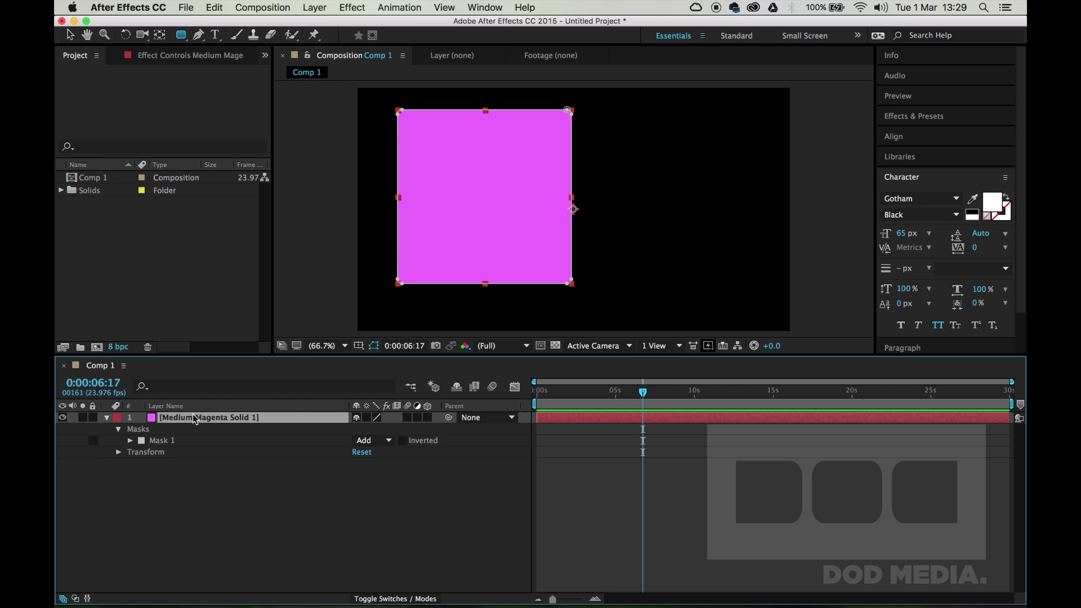
left_click(168, 441)
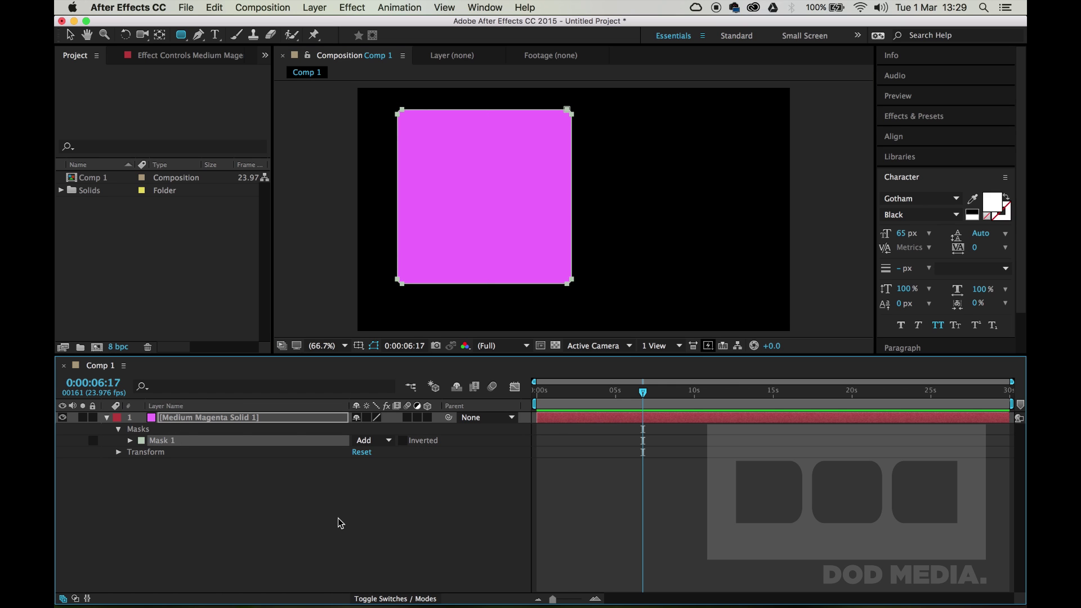
left_click(131, 441)
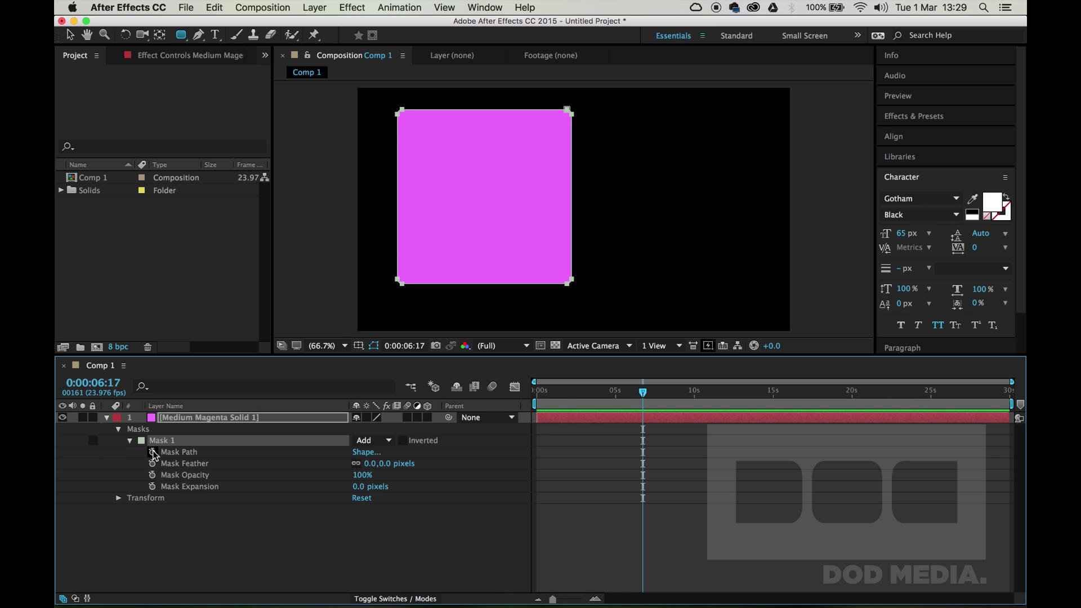
- Start Mask Path keyframing at 0:00:00:00 and move the playhead to 0:00:05:00
left_click_drag(565, 395, 507, 391)
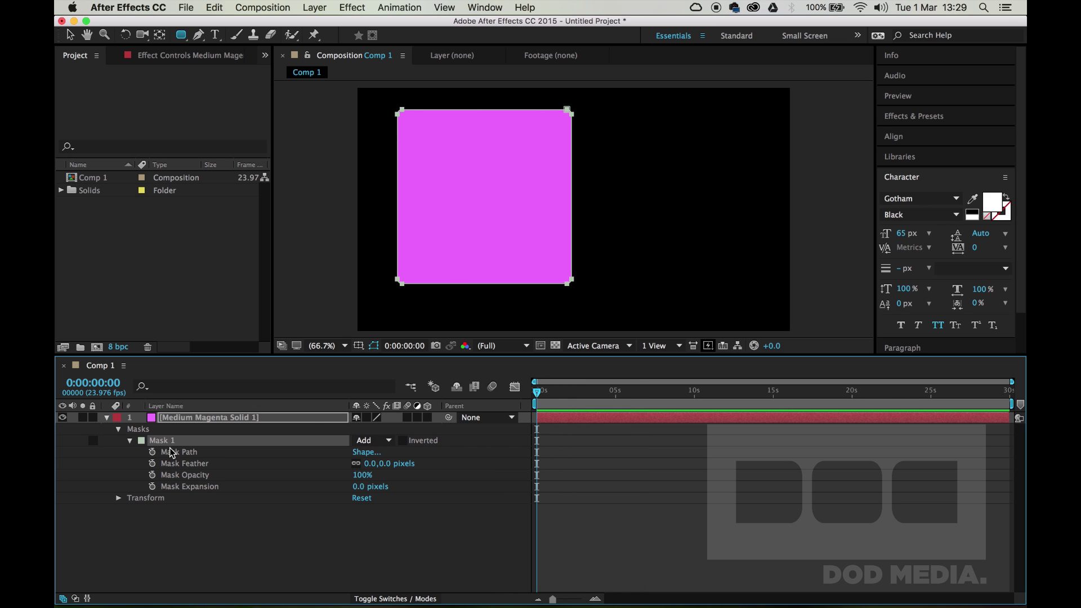
left_click(152, 452)
left_click(616, 398)
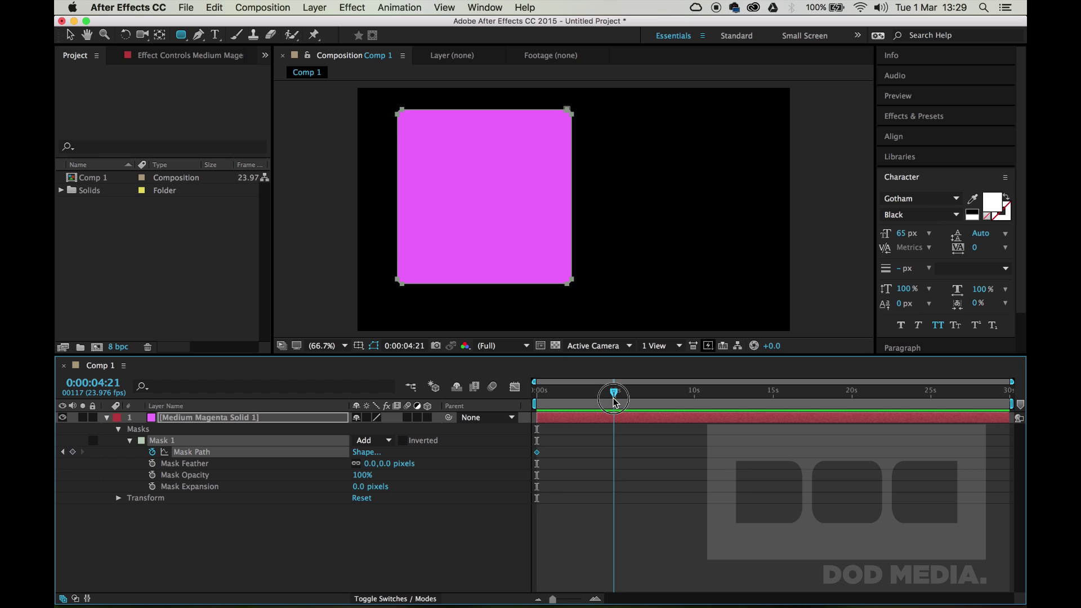
left_click_drag(616, 399, 617, 402)
key("Page_Down")
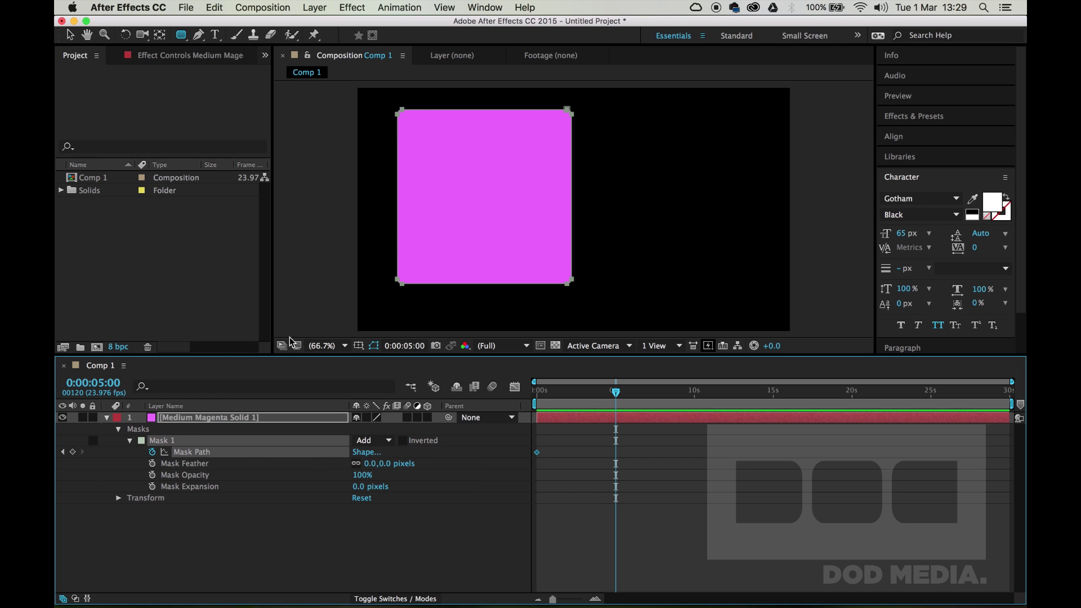
- At 5 seconds, move the mask about 180 px right and scrub to check both positions
left_click_drag(448, 237, 549, 236)
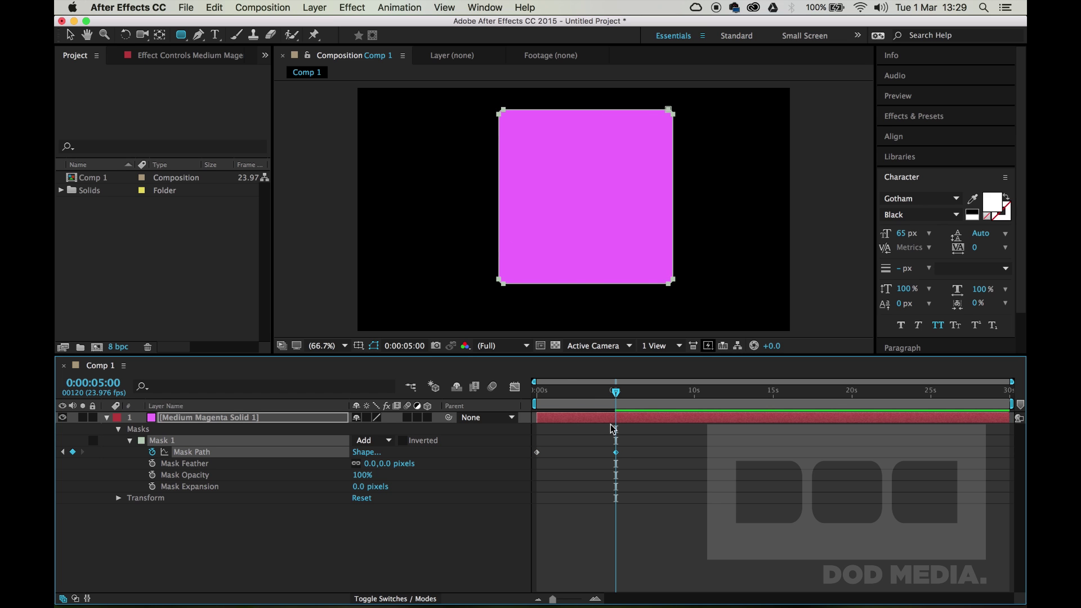
left_click_drag(615, 393, 473, 417)
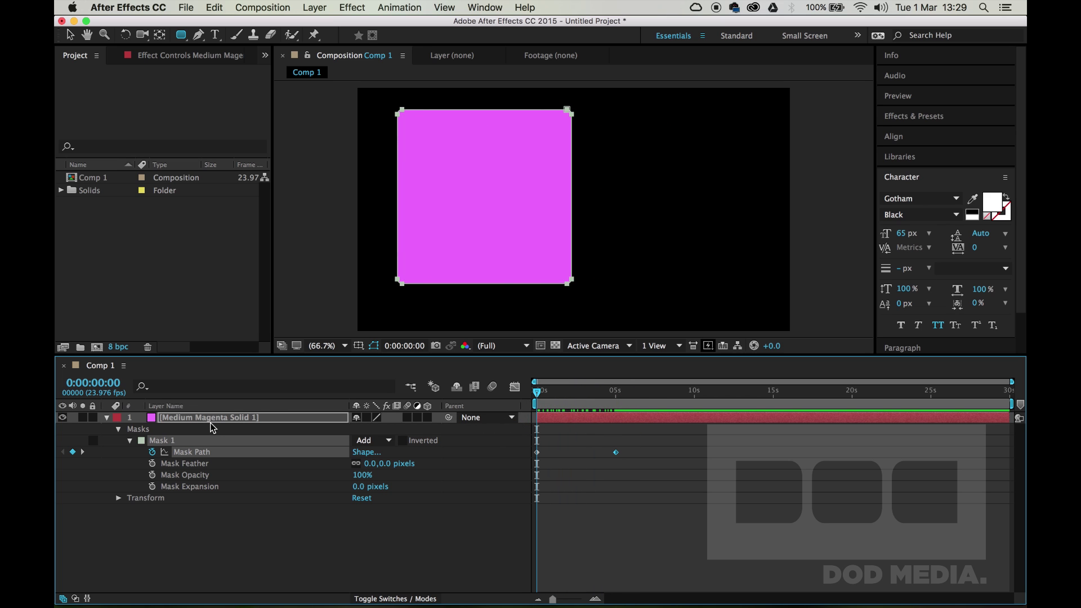
left_click_drag(212, 428, 616, 421)
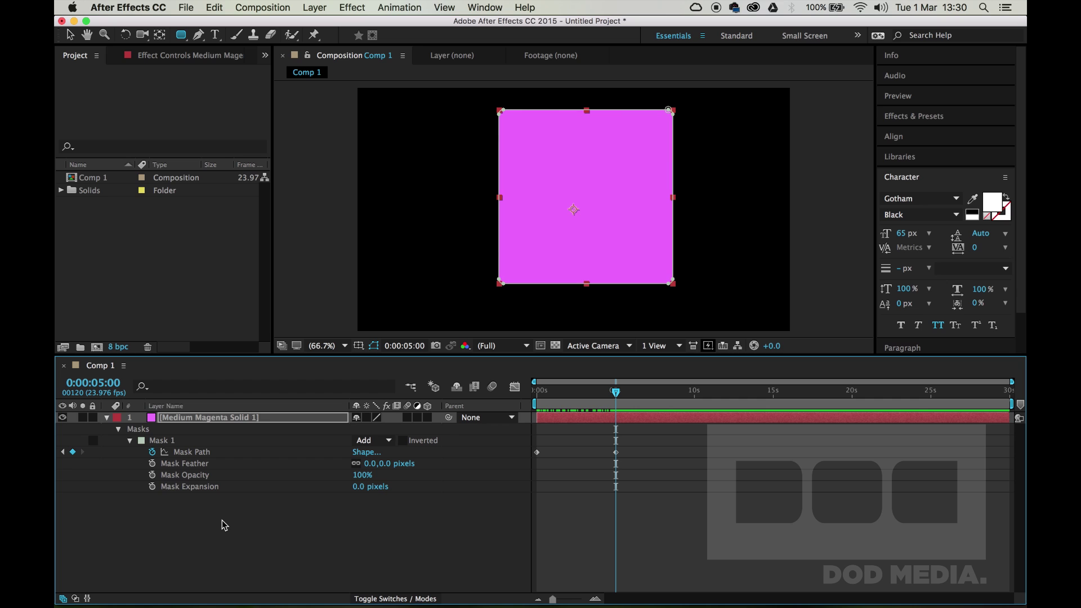
- At the 5-second keyframe, drag the mask's top points down into a wide, short rectangle
left_click(222, 420)
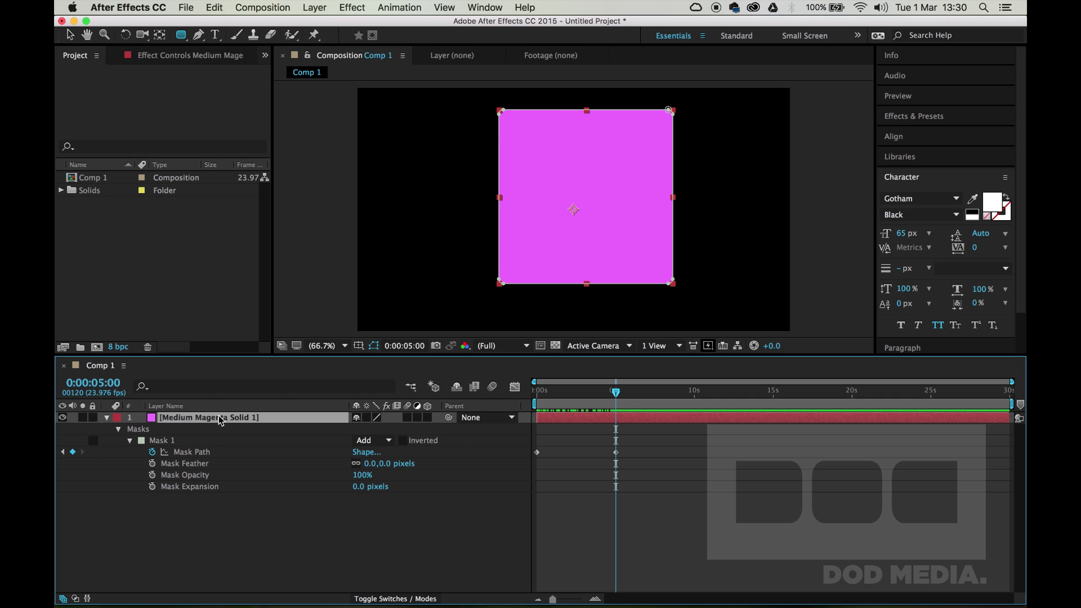
left_click(168, 442)
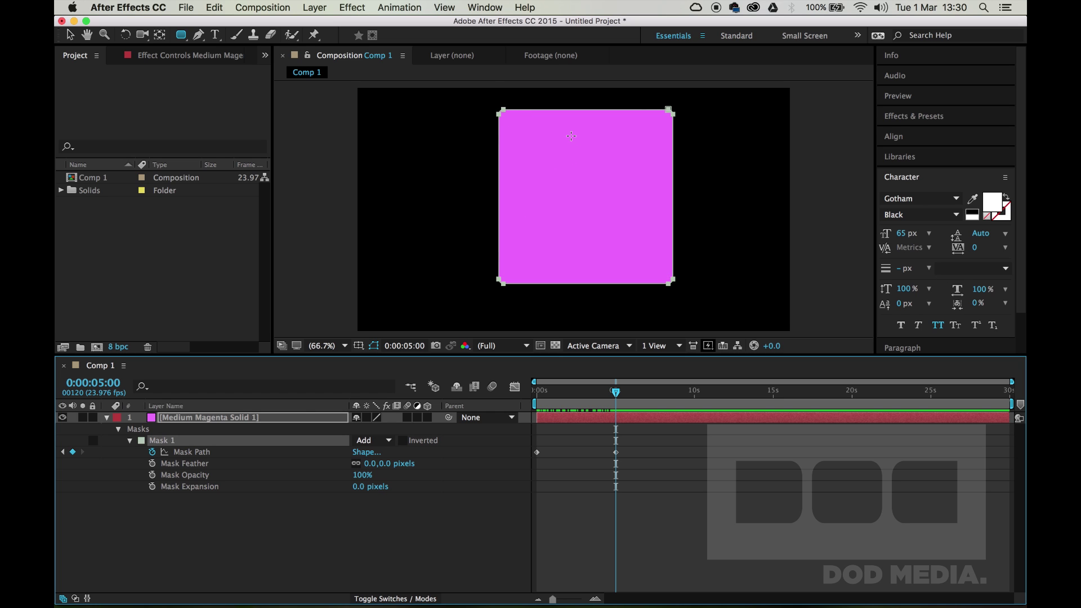
left_click(615, 457)
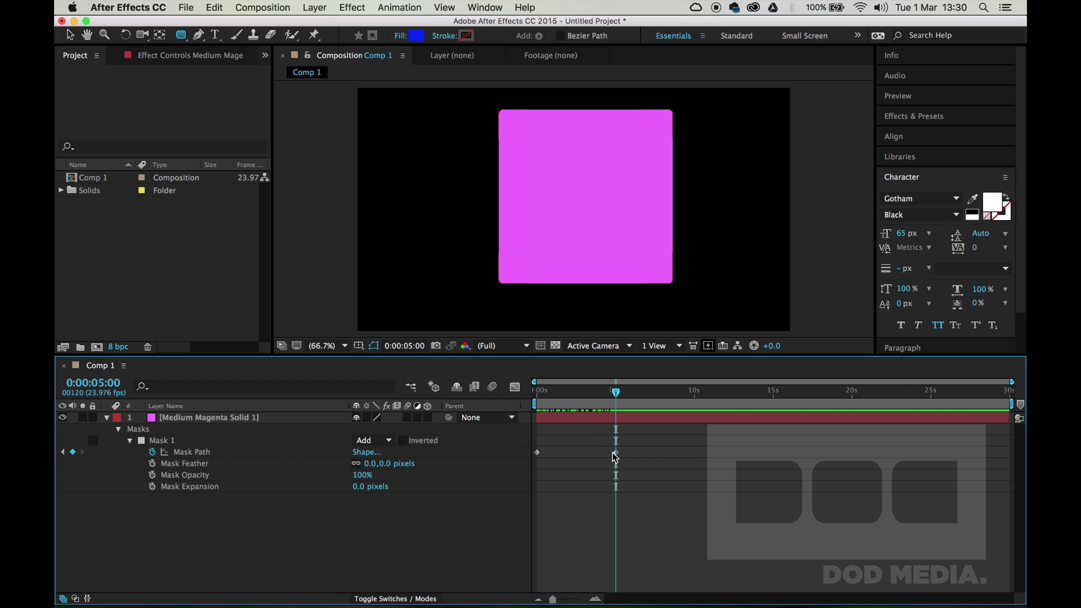
left_click(616, 453)
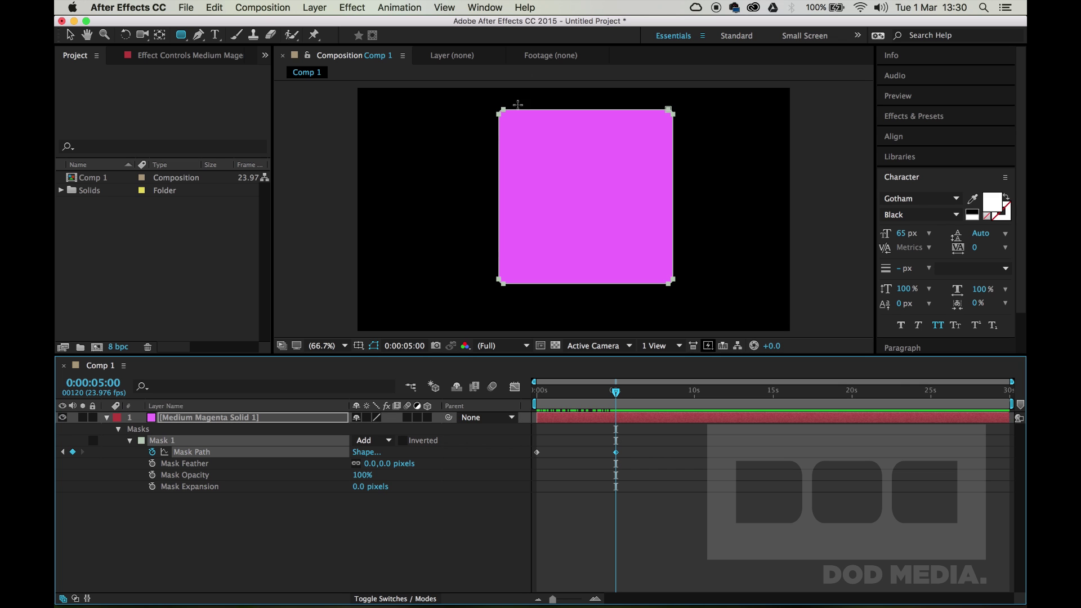
key("v")
left_click(503, 111)
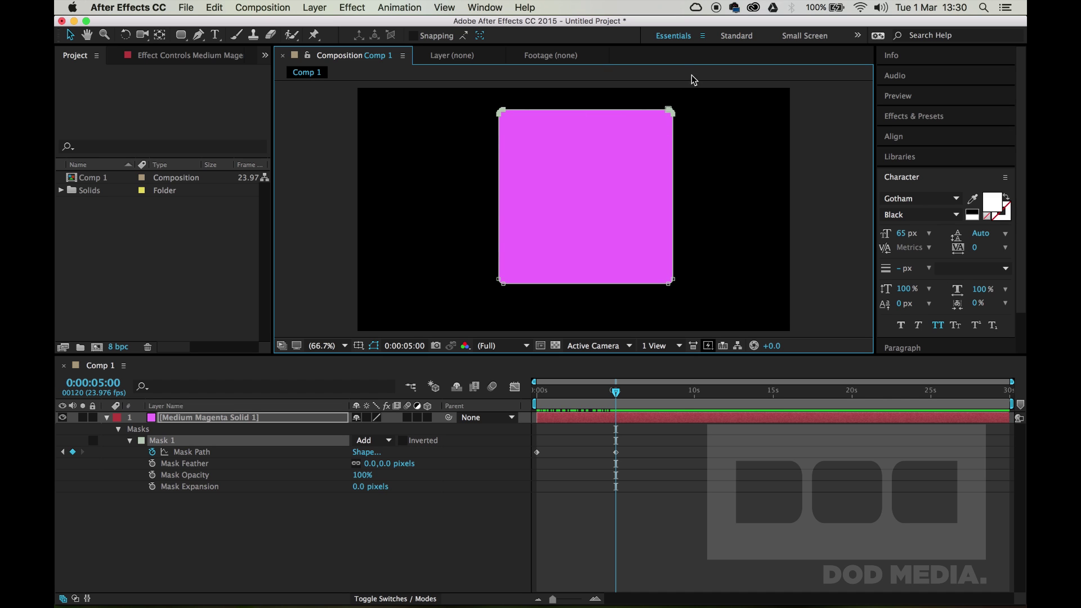
left_click_drag(669, 111, 668, 195)
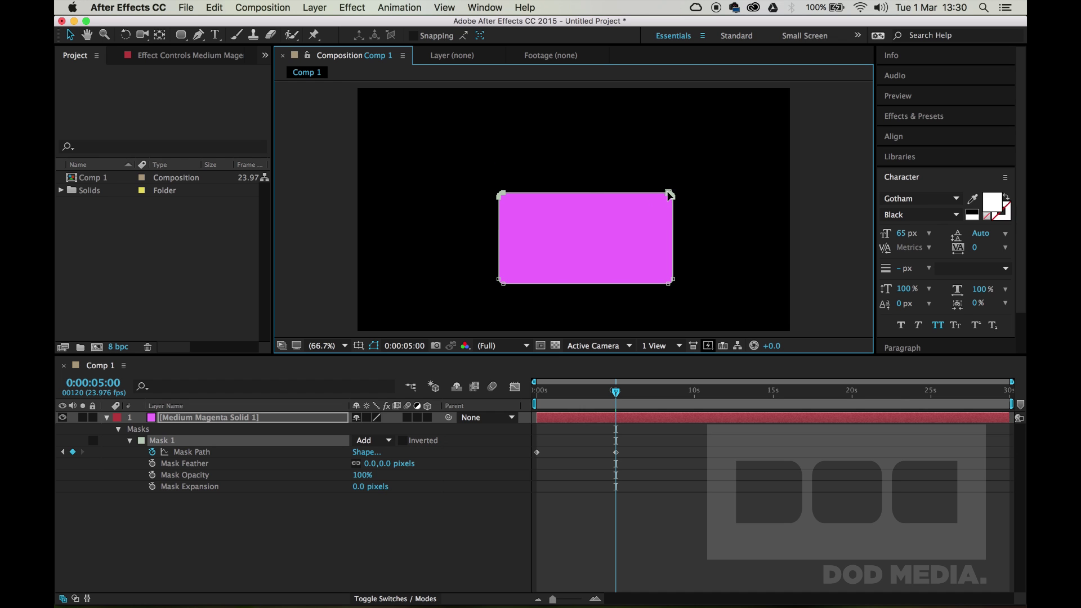
- Select the whole Mask Path and nudge the rectangle upward with Shift+Up
left_click(168, 444)
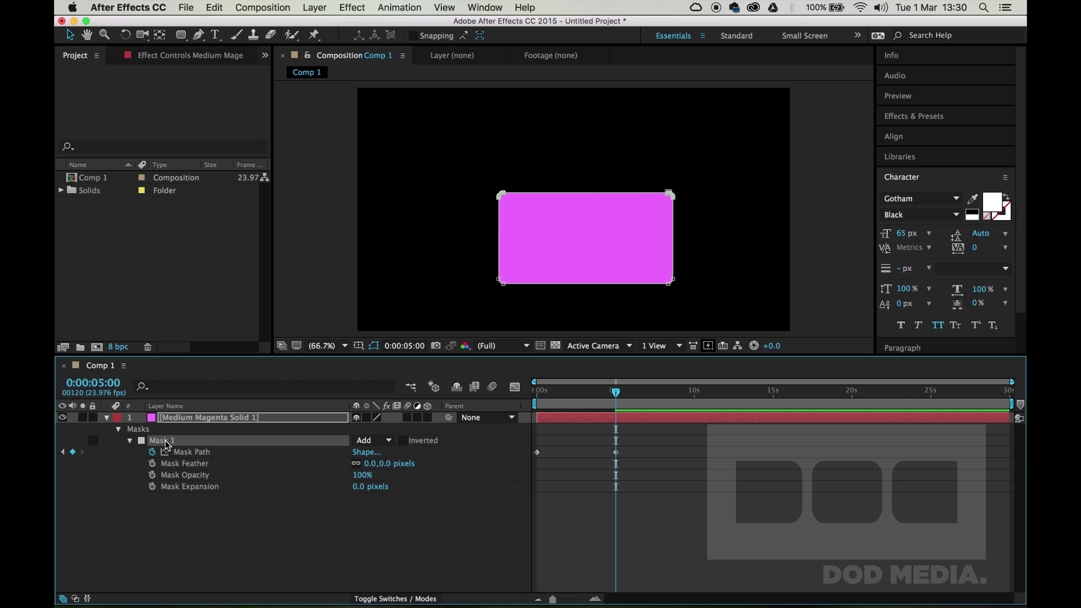
left_click(186, 452)
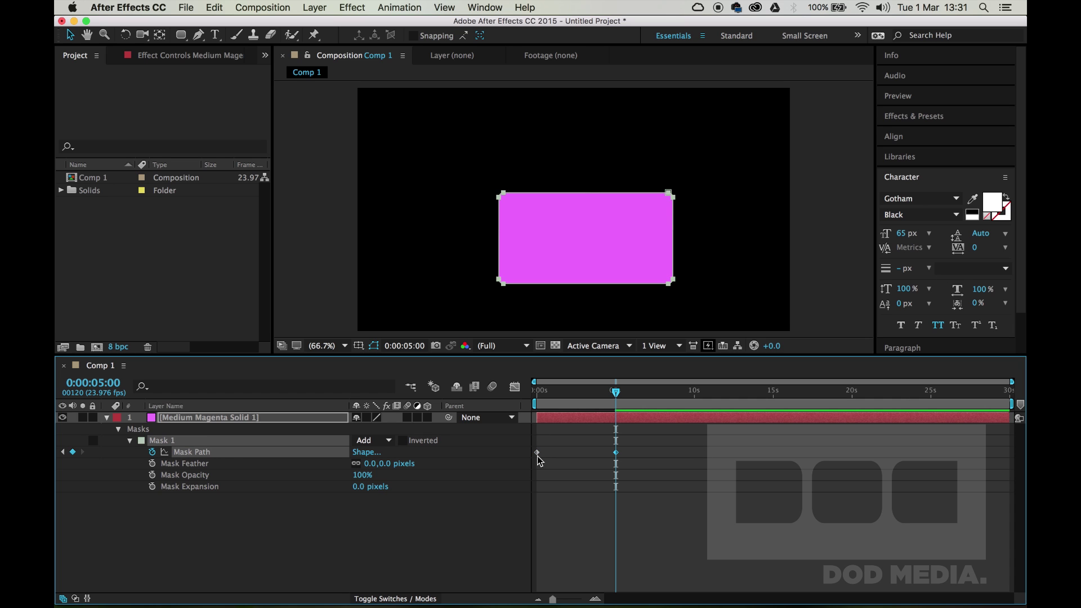
key("shift+Up")
key("shift+Up")
key("shift+Up")
key("shift+Up")
key("shift+Up")
key("shift+Up")
key("shift+Up")
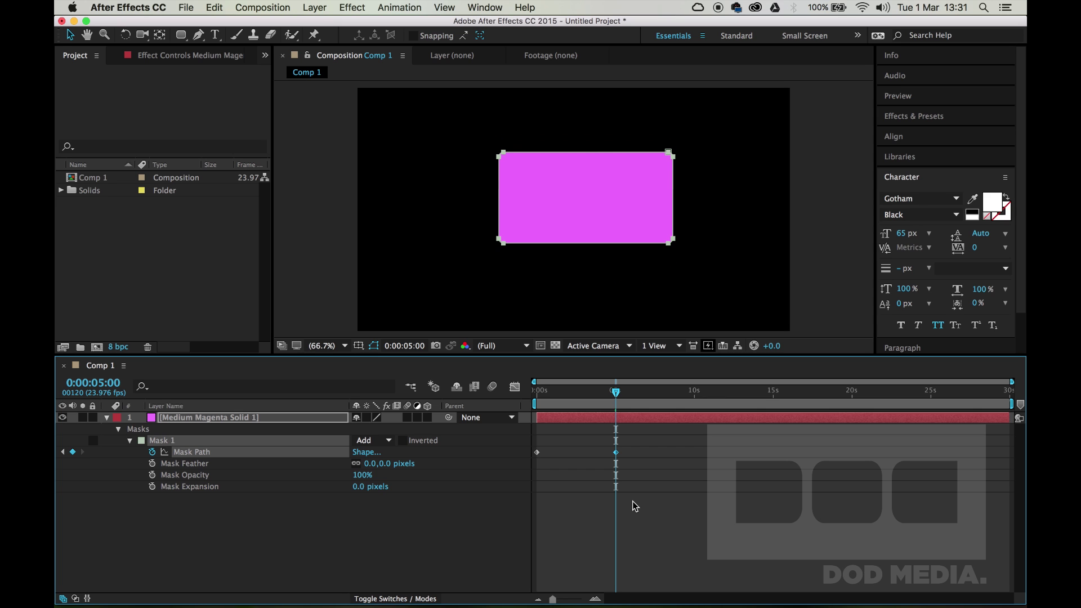
left_click_drag(615, 392, 615, 433)
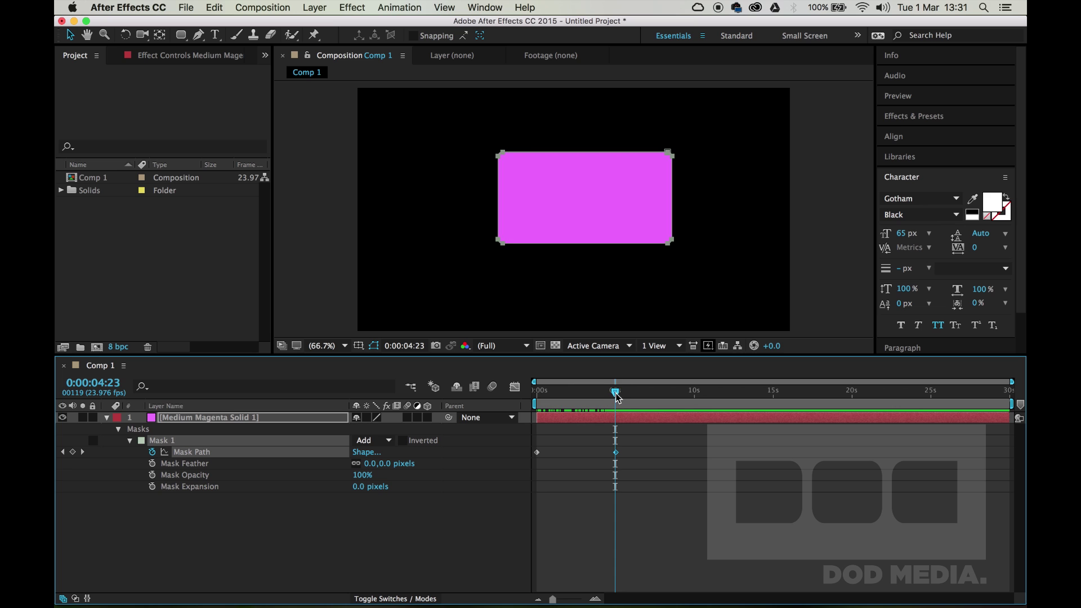
mouse_move(615, 393)
left_mouse_down()
mouse_move(534, 390)
mouse_move(615, 393)
left_mouse_up()
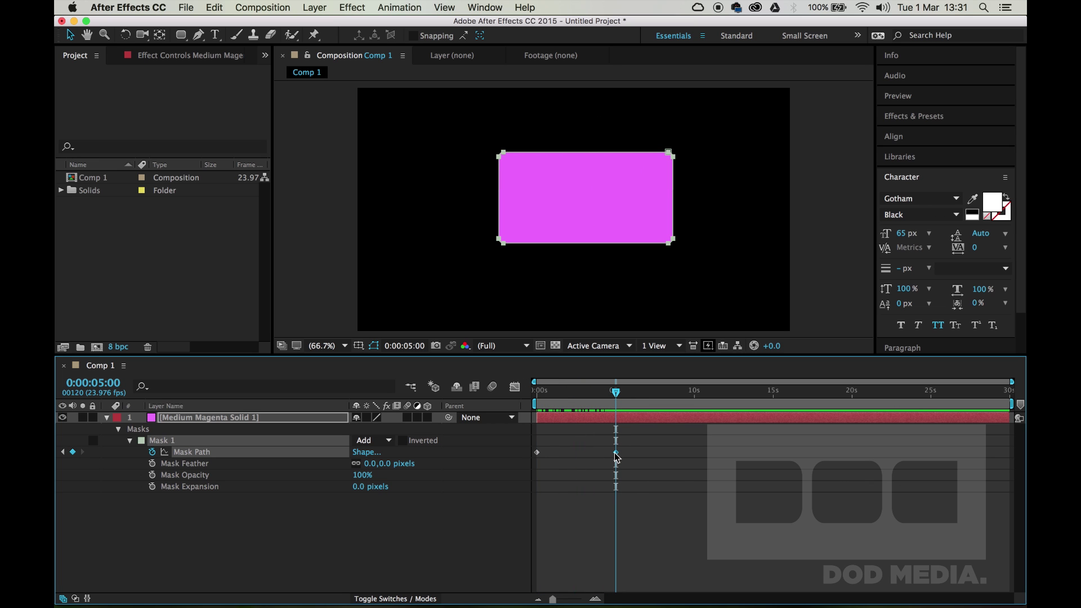
key("Delete")
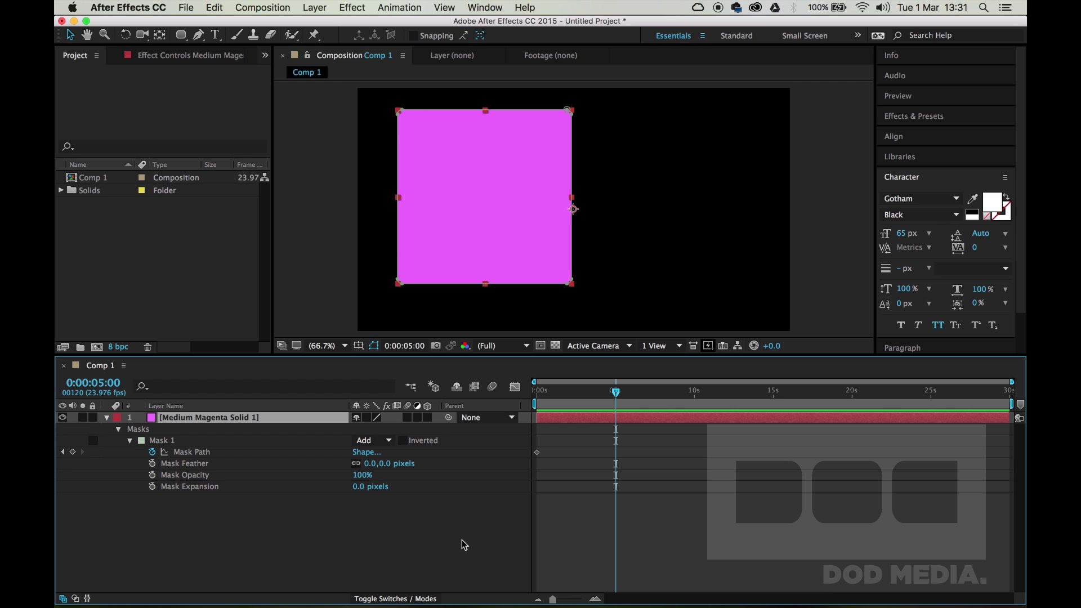
- Reselect Mask 1 with the Selection tool (V) and open the Layer menu for mask transforms
key("super+t")
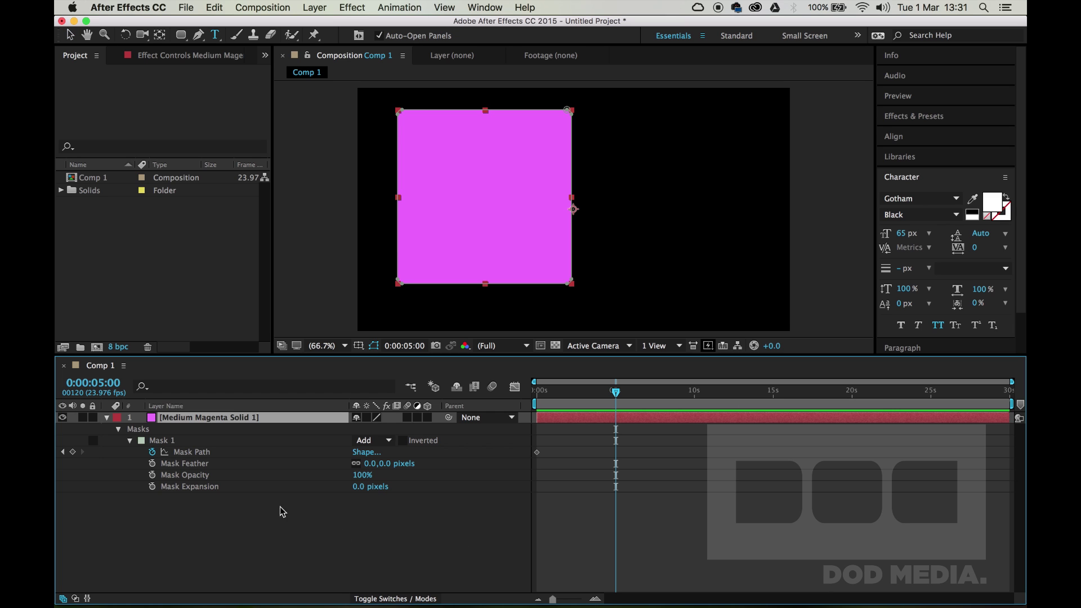
left_click(182, 441)
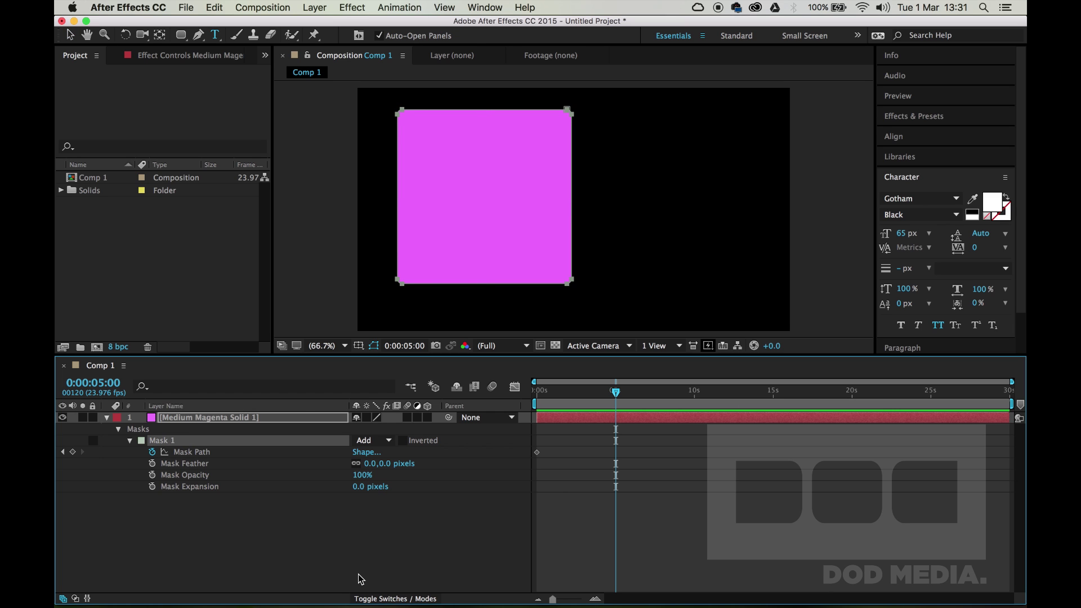
key("v")
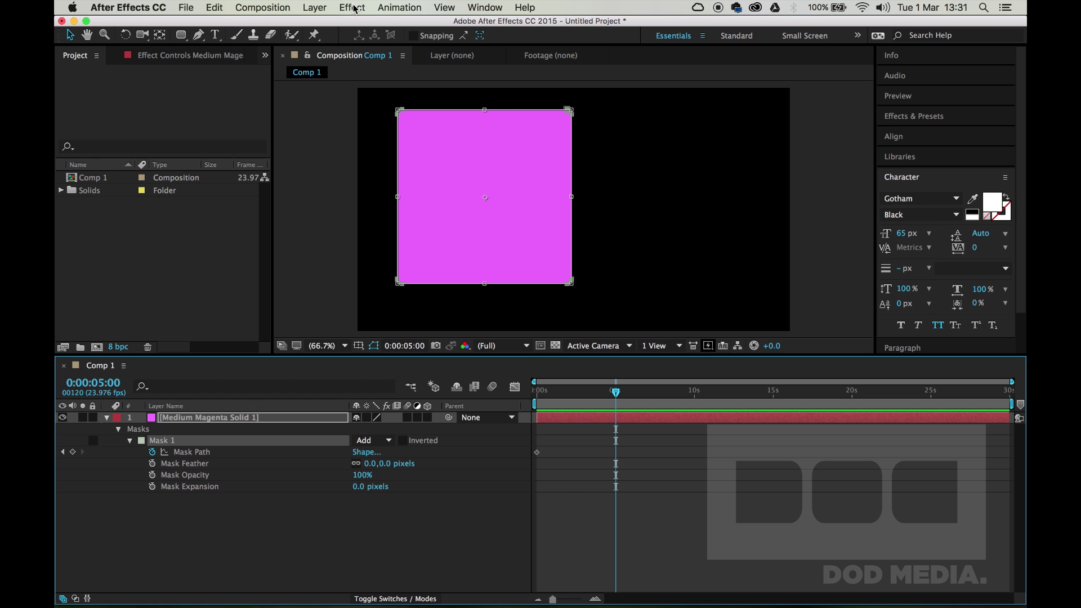
left_click(326, 10)
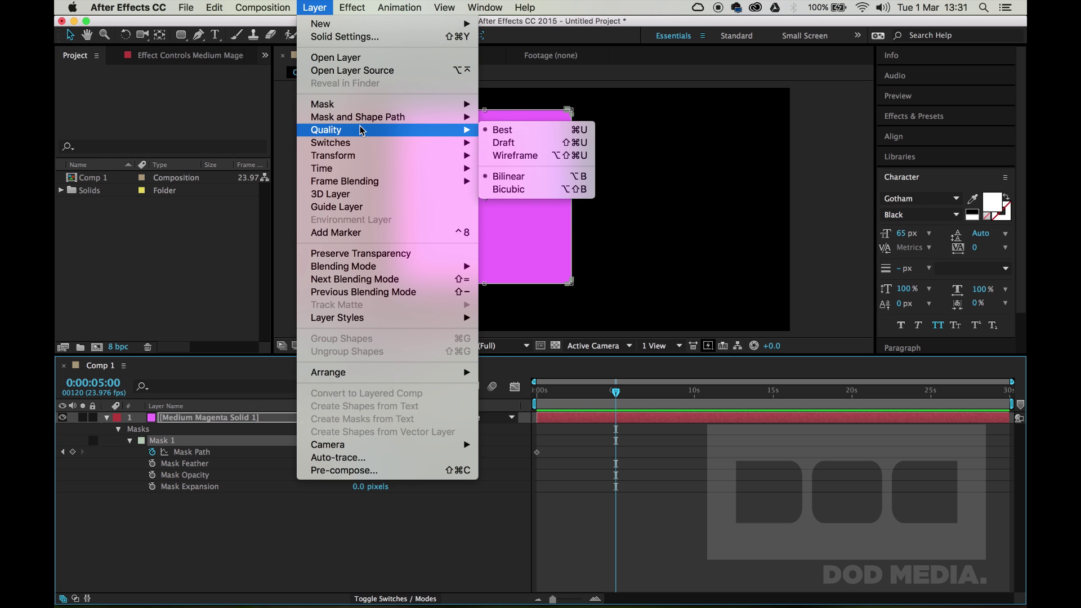
- Turn on Free Transform Points for Mask 1 and adjust it, recording a Mask Path keyframe at 5 s
mouse_move(363, 121)
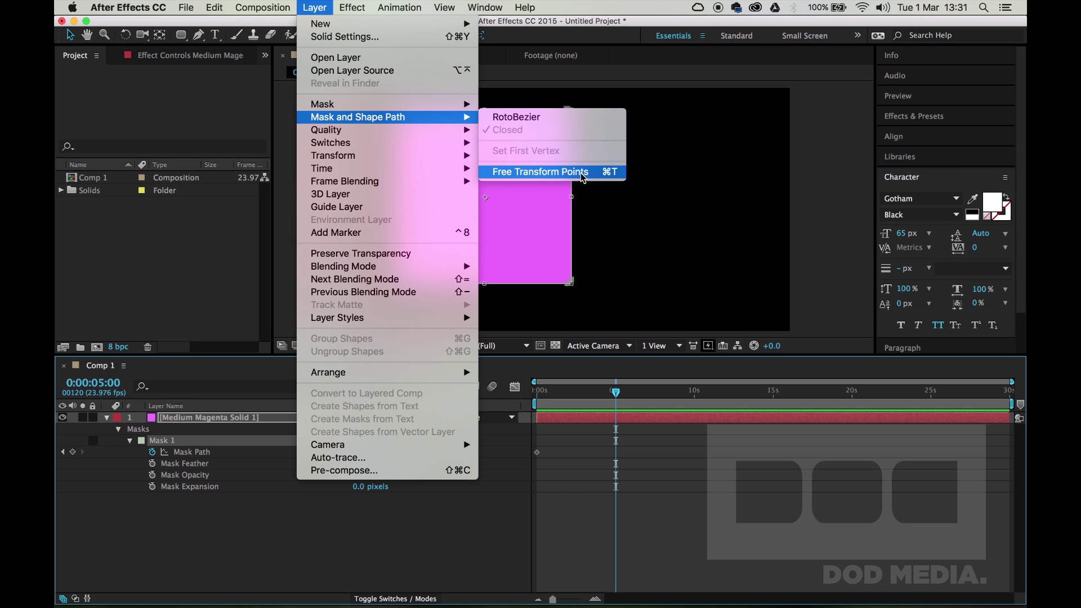
left_click(314, 7)
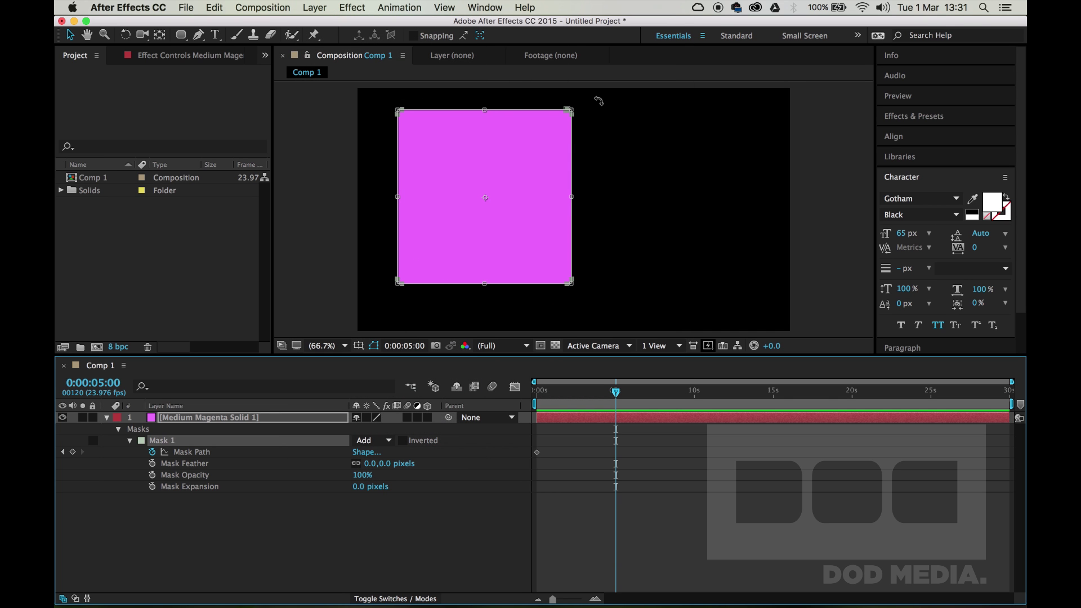
left_click_drag(598, 101, 583, 307)
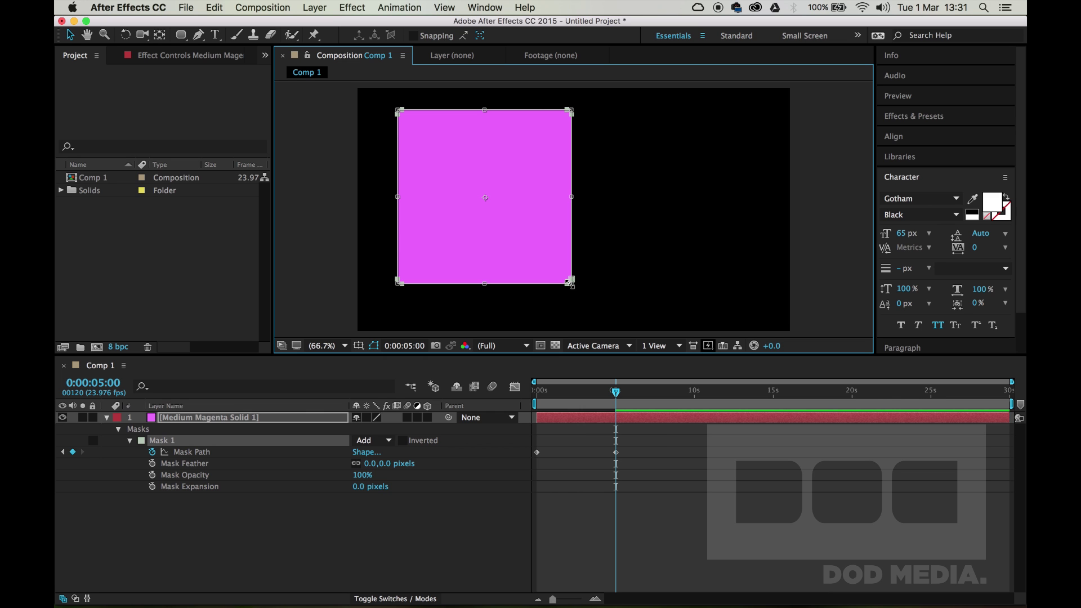
left_click(569, 283)
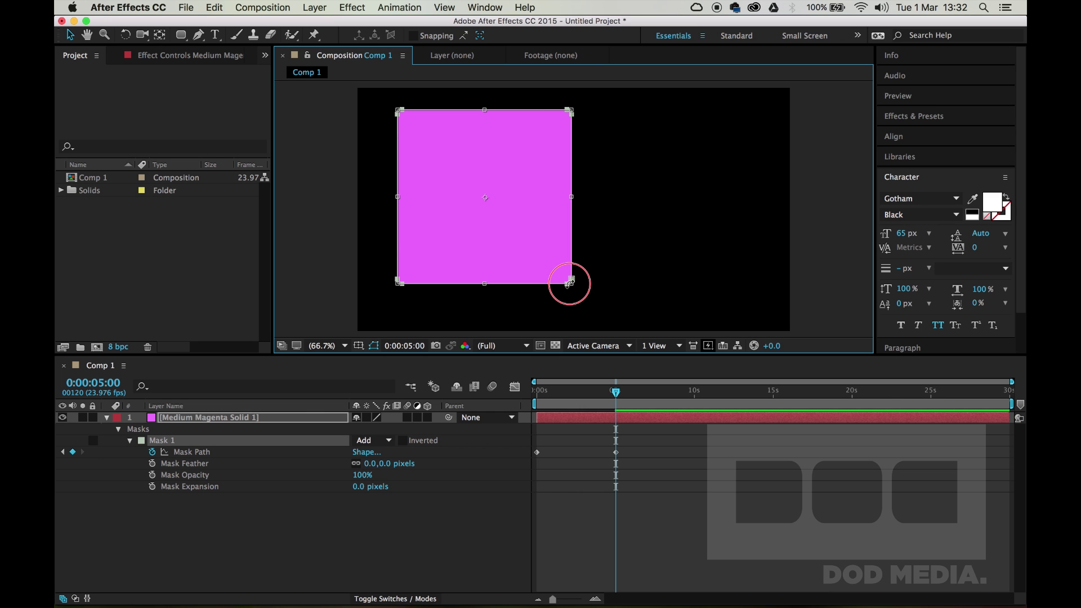
- At 5 s, squeeze the square mask into a thin vertical line and preview the change
left_click_drag(569, 283, 533, 263)
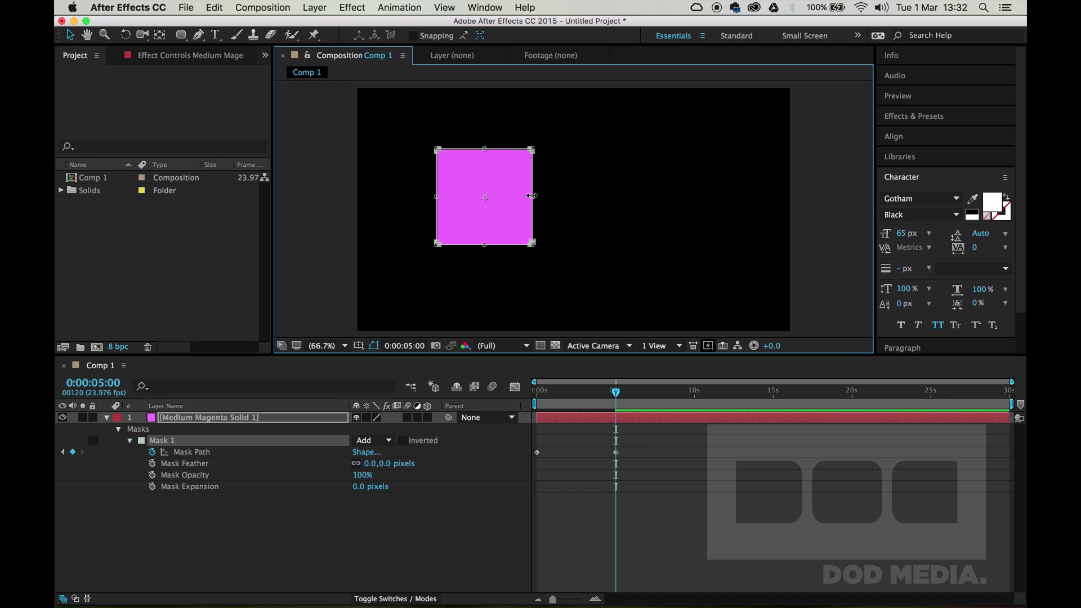
left_click_drag(532, 196, 501, 200)
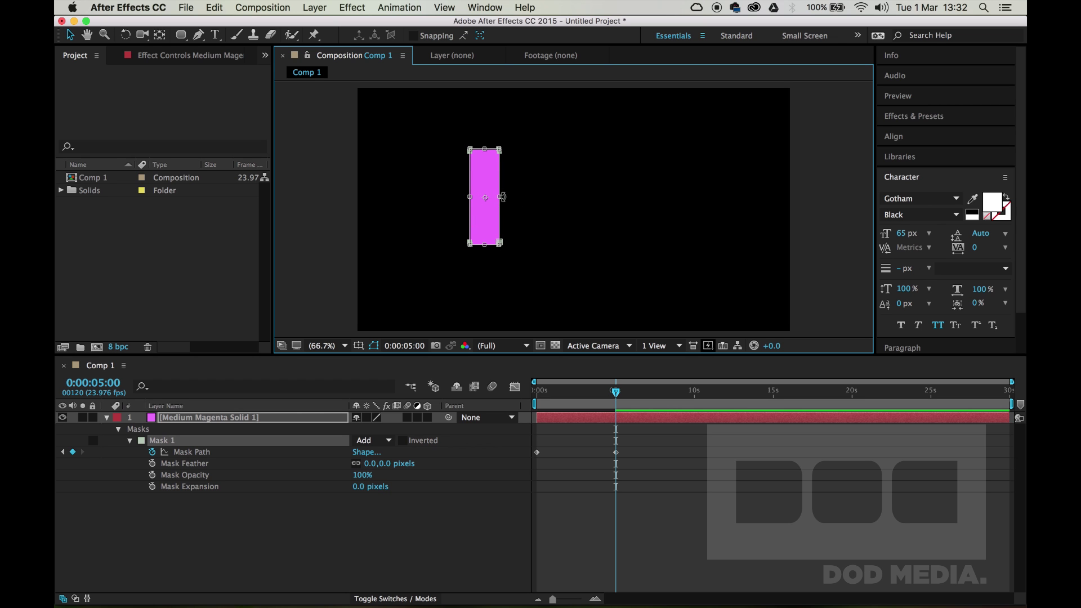
left_click_drag(500, 197, 487, 200)
left_click(406, 546)
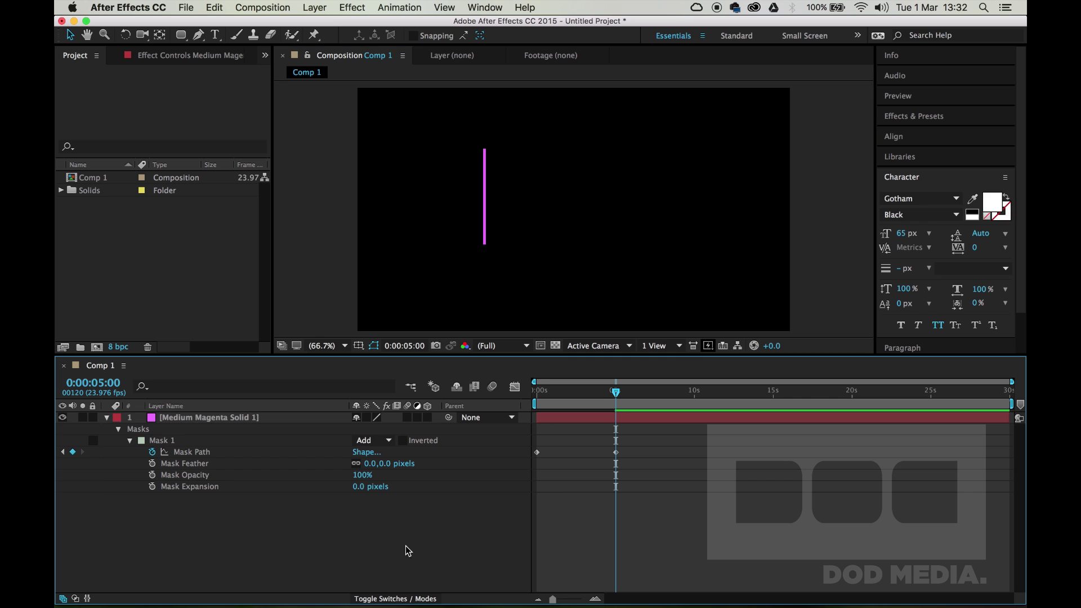
left_click_drag(608, 401, 623, 422)
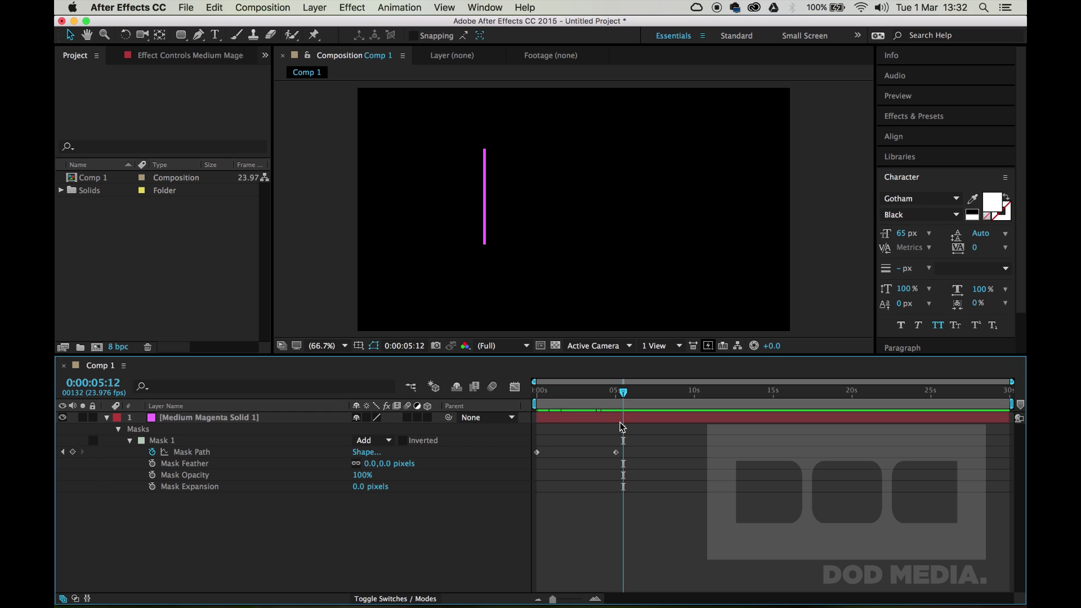
- Preview past the 5-second keyframe, then set the current time to about 0:00:10:00
key("ctrl+super+Escape")
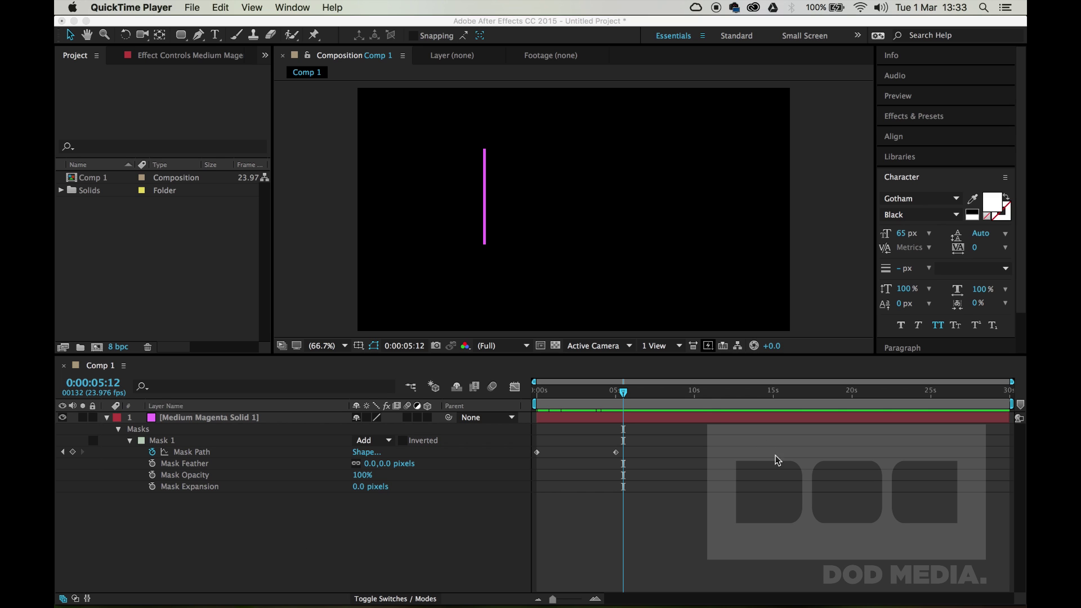
left_click(697, 400)
left_click(696, 399)
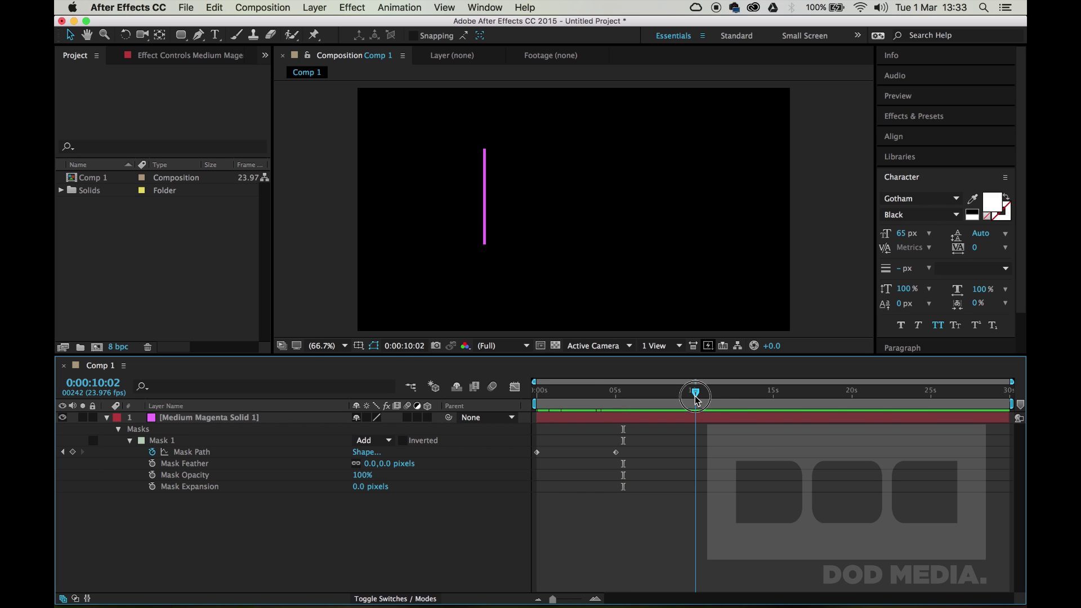
left_click_drag(697, 400, 696, 402)
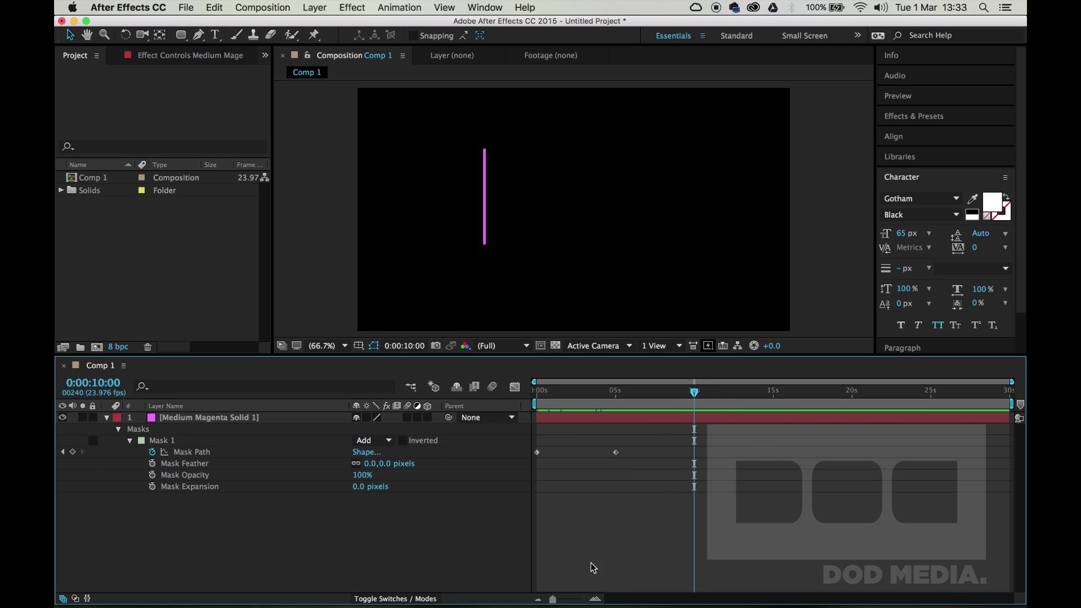
- Add a Mask Path keyframe at 10 s, duplicate the magenta solid, and delete the copy's mask
left_click(73, 451)
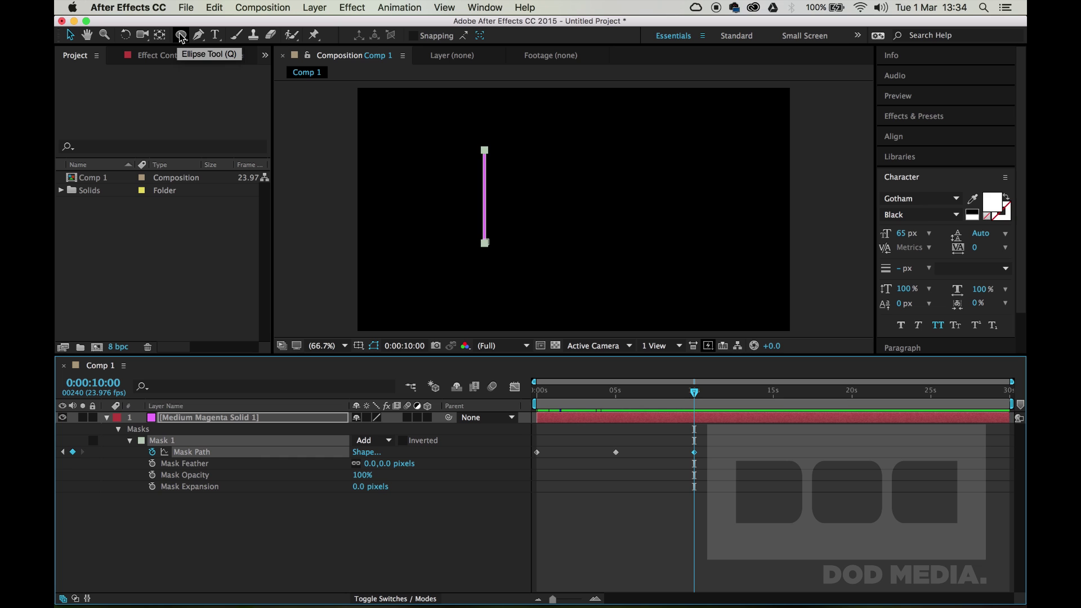
left_click(234, 419)
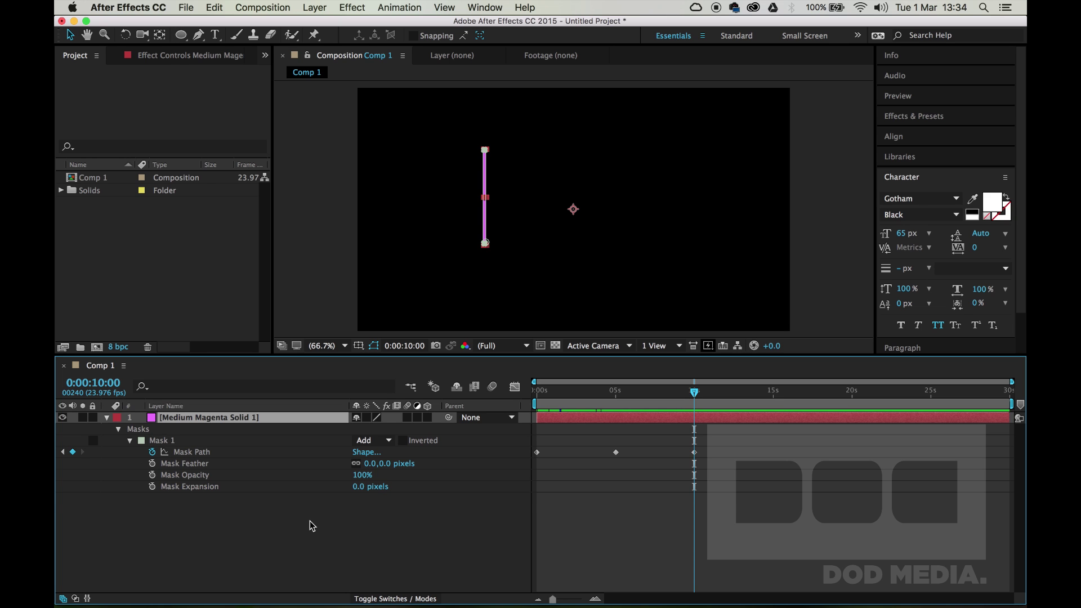
key("super+d")
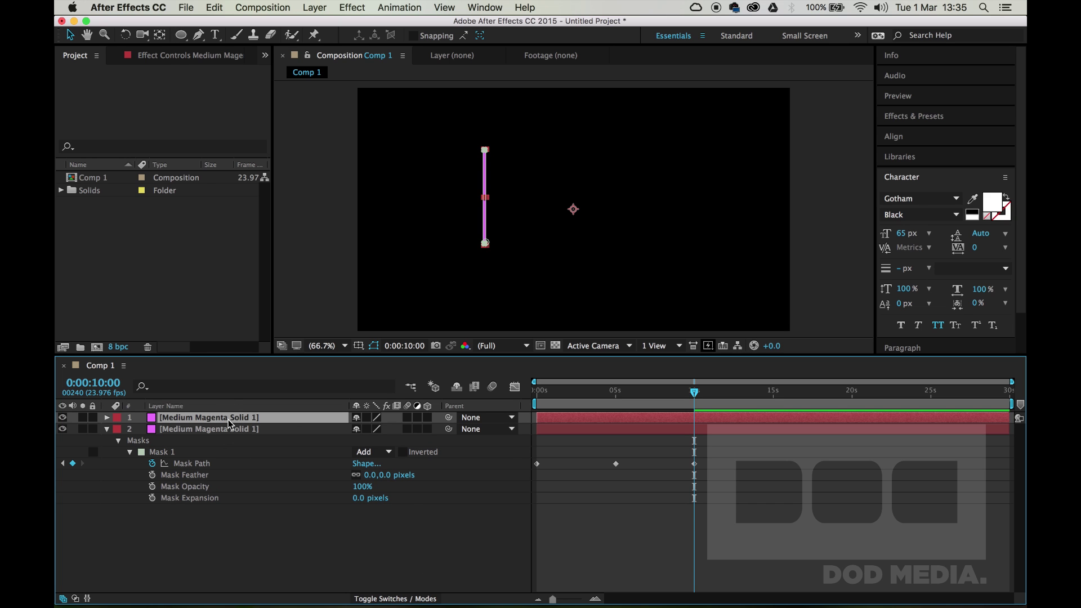
key("u")
left_click_drag(559, 404, 524, 398)
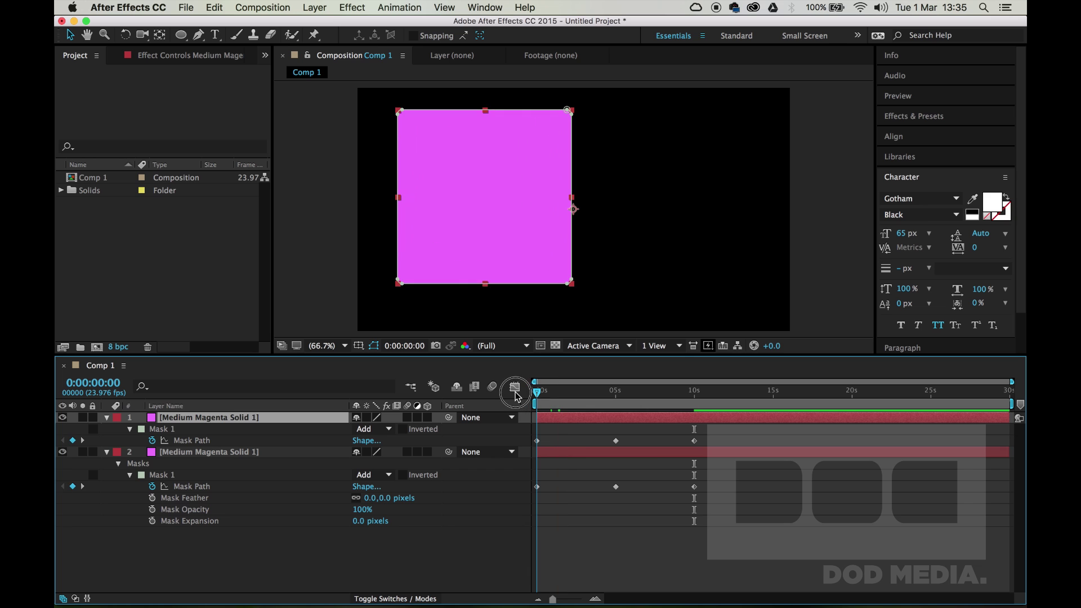
left_click(163, 431)
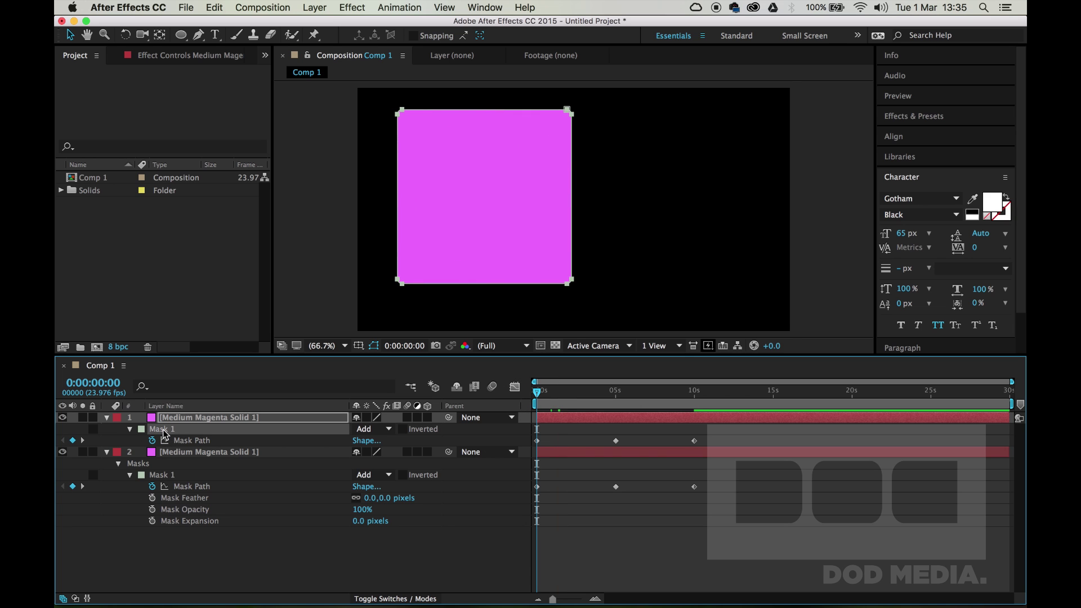
key("Delete")
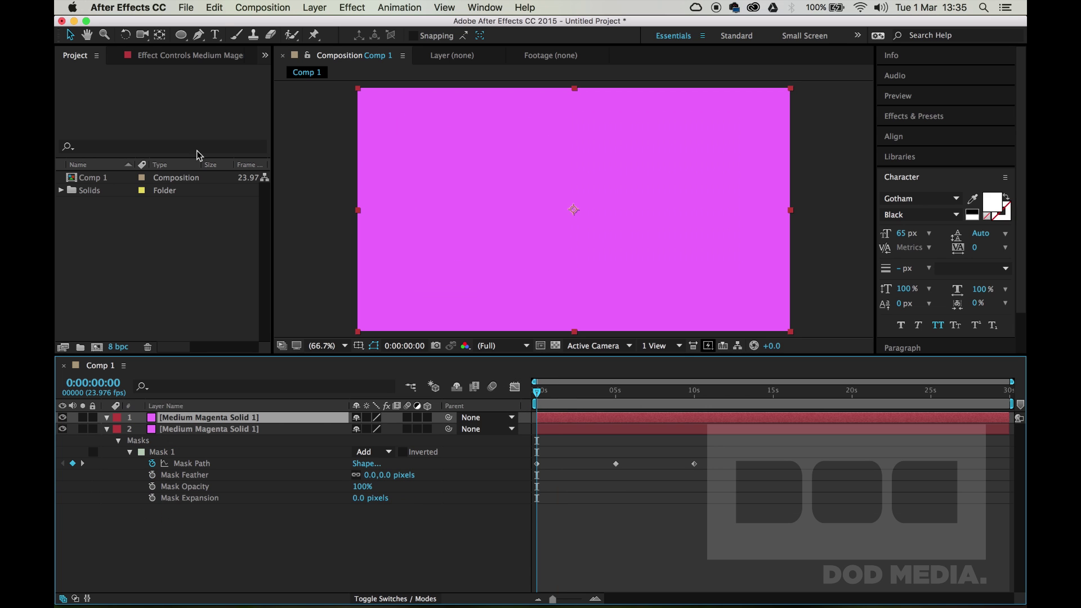
- Draw a circle mask on the copy, select its Mask Path keyframe, then delete the copy layer
left_click(181, 35)
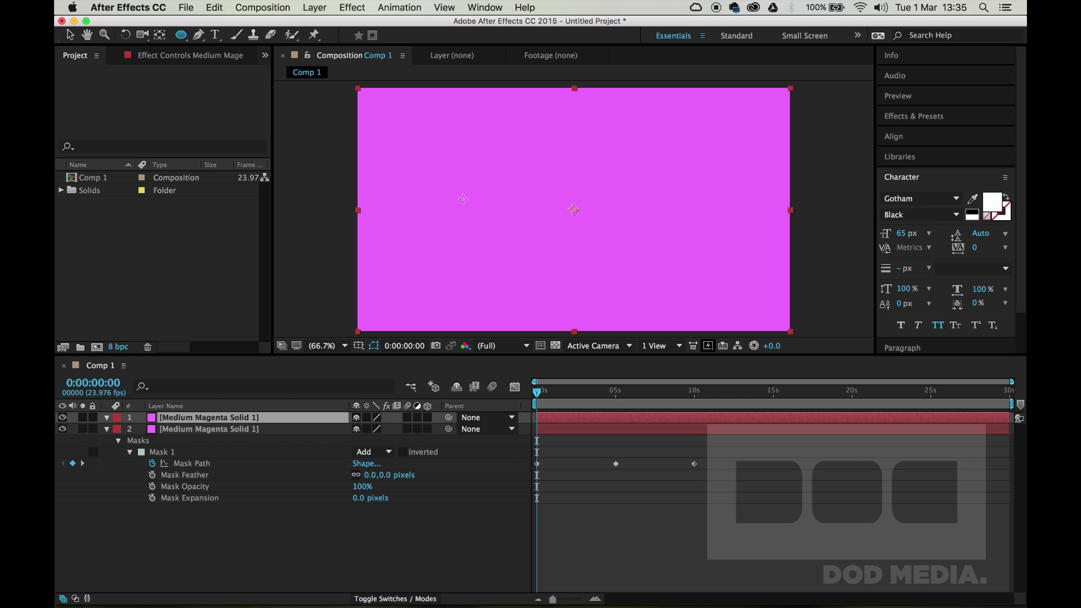
left_click_drag(463, 198, 543, 249)
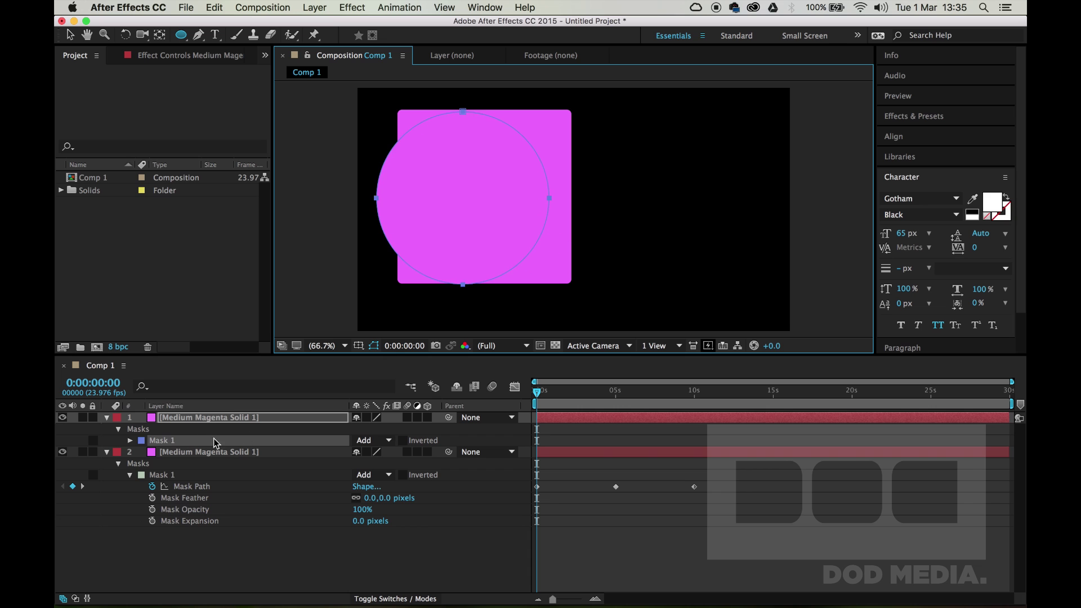
left_click(163, 444)
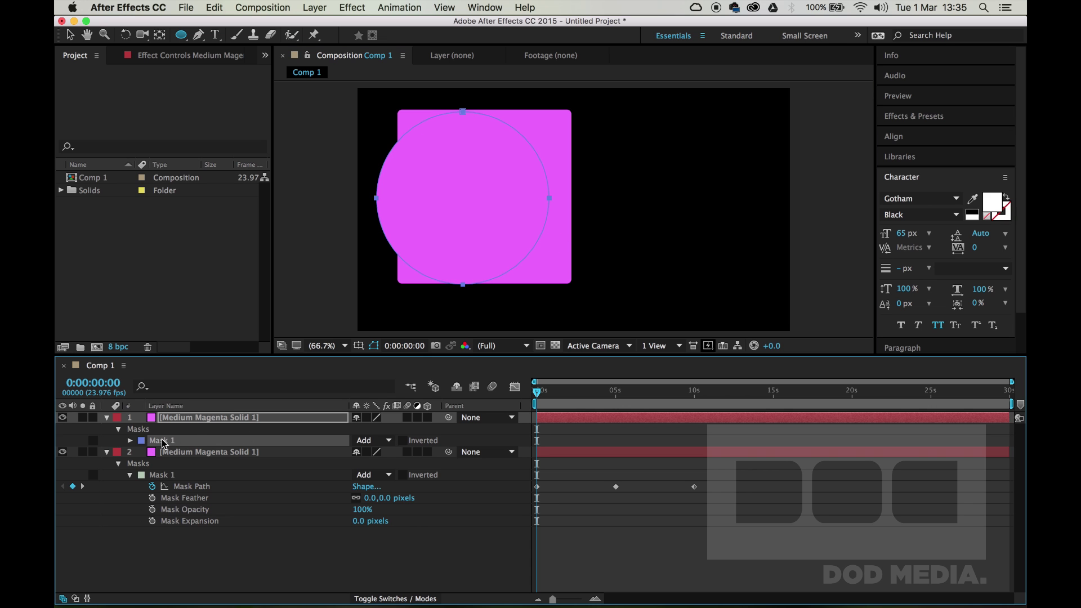
left_click(130, 441)
left_click(180, 452)
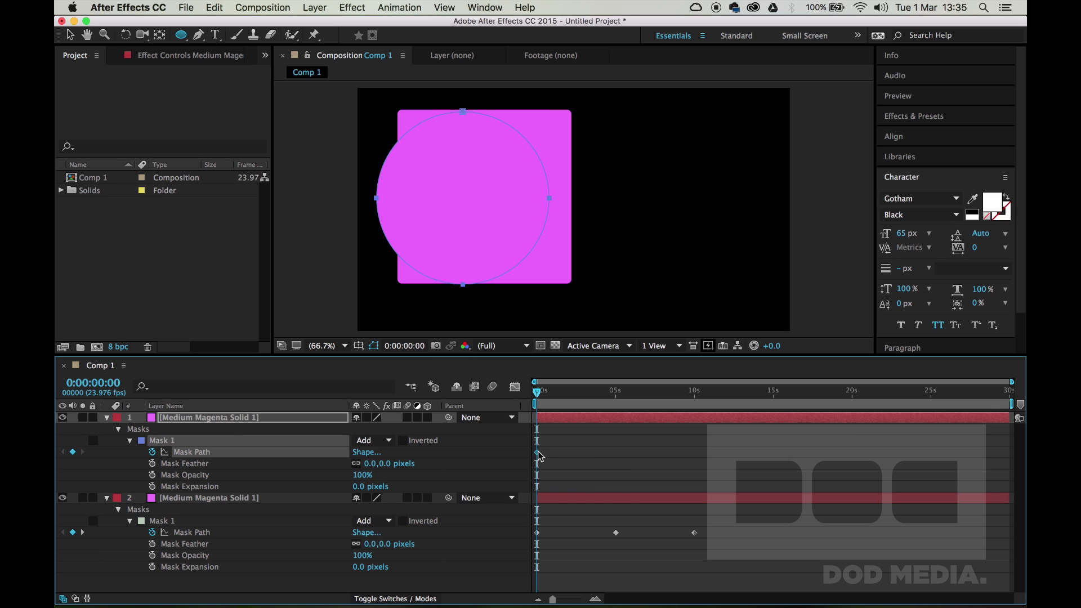
mouse_move(538, 453)
left_mouse_down()
mouse_move(574, 449)
mouse_move(550, 449)
mouse_move(559, 442)
mouse_move(559, 456)
left_mouse_up()
left_click(227, 418)
key("Delete")
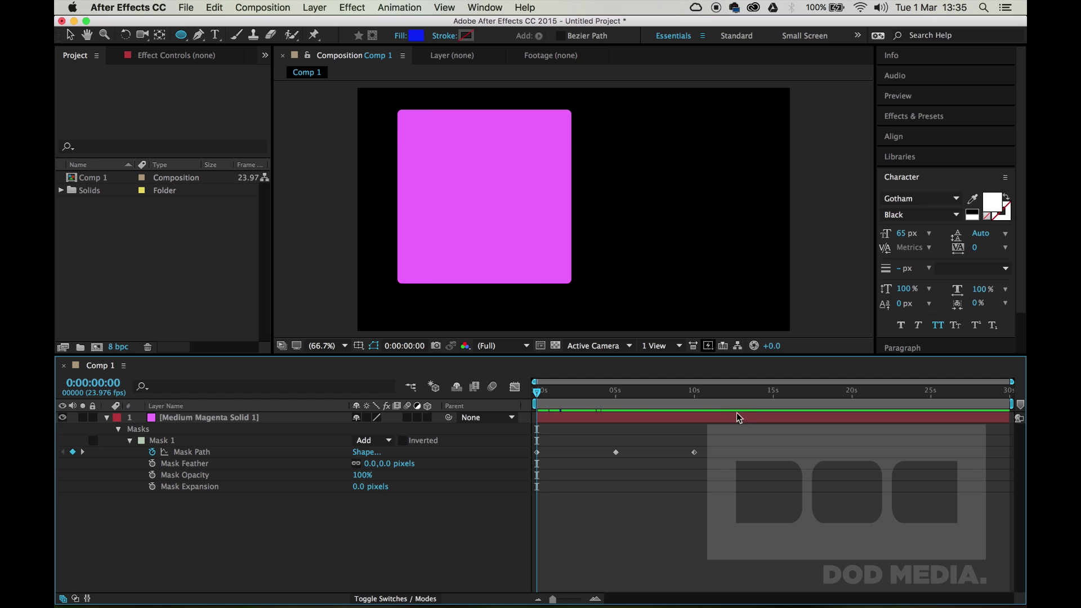
- Paste the copied circle path into the 10-second Mask Path keyframe
left_click_drag(630, 392, 693, 417)
left_click(694, 452)
key("super+v")
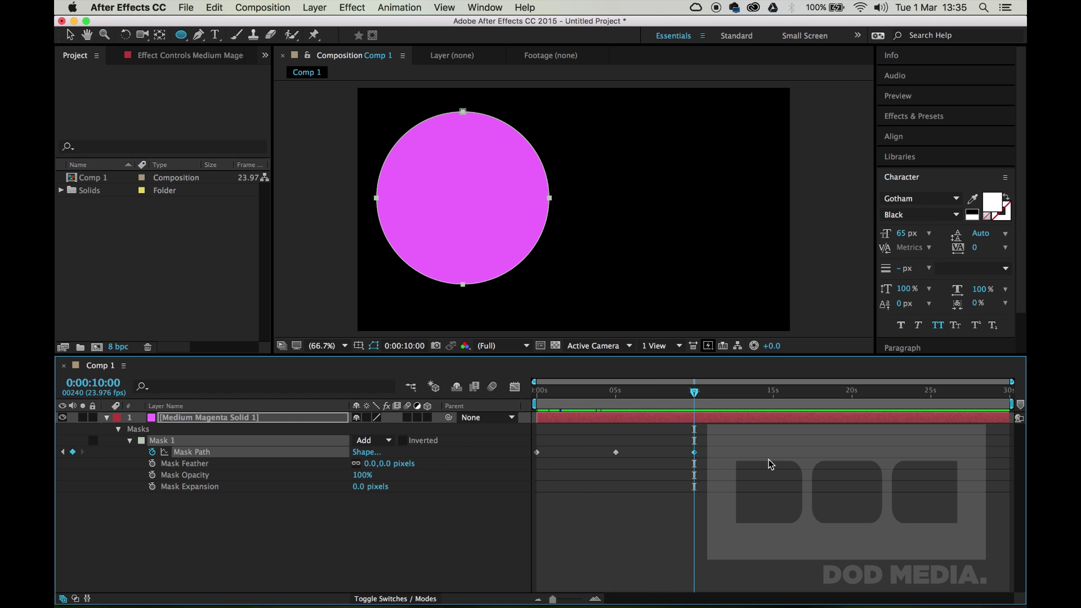
left_click(782, 521)
- Scrub around the 5-second bar to preview the morph from bar to circle
left_click_drag(694, 392, 641, 442)
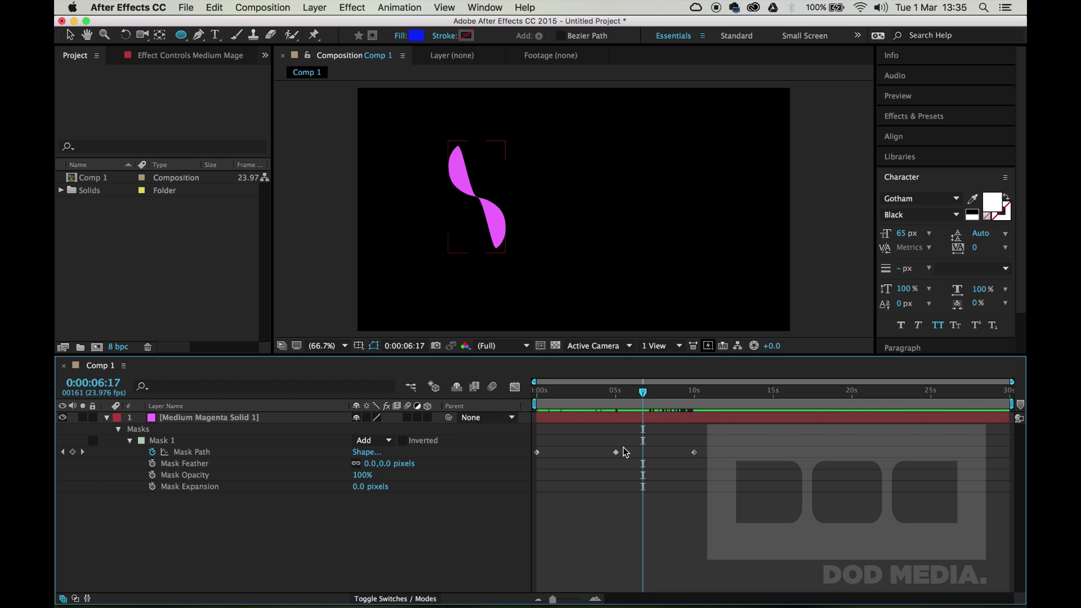
left_click(617, 452)
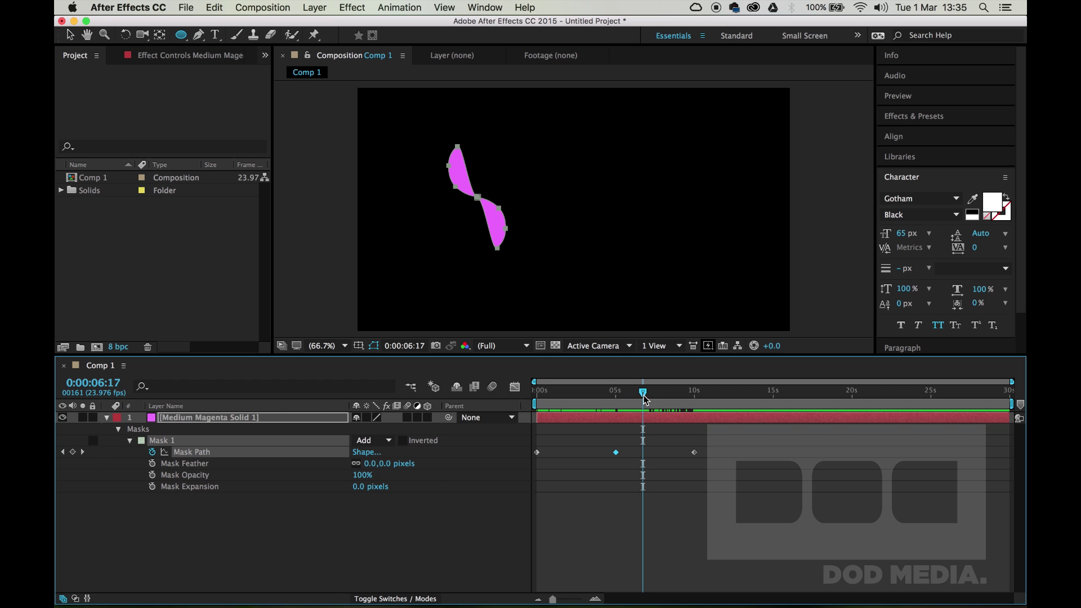
left_click_drag(646, 400, 616, 402)
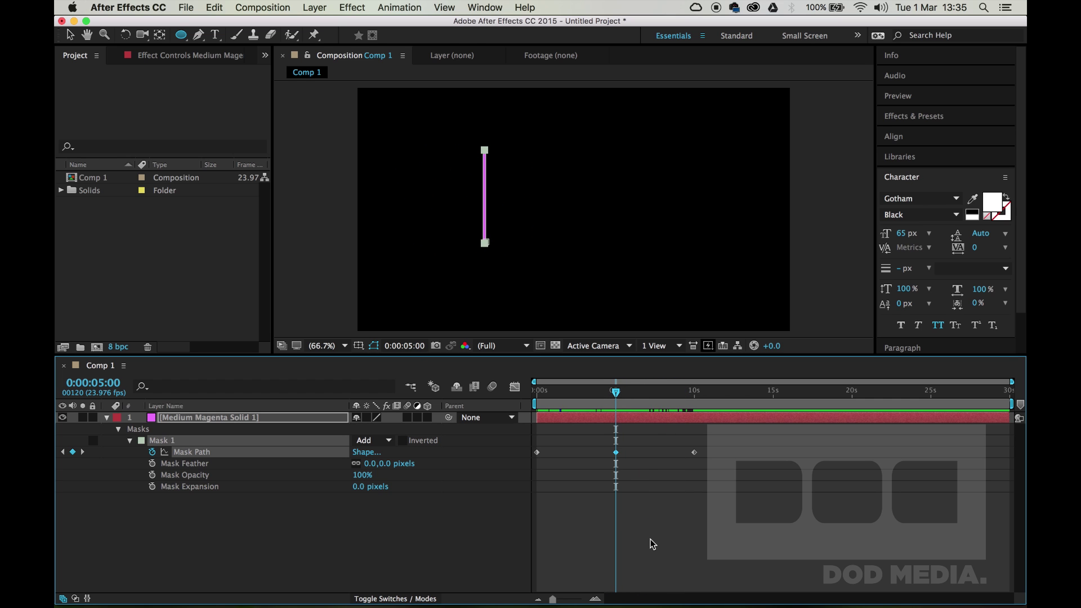
- Rotate the 5-second bar mask back to vertical and preview the bar-to-circle animation
key("v")
left_click(512, 254)
left_click_drag(513, 254, 453, 138)
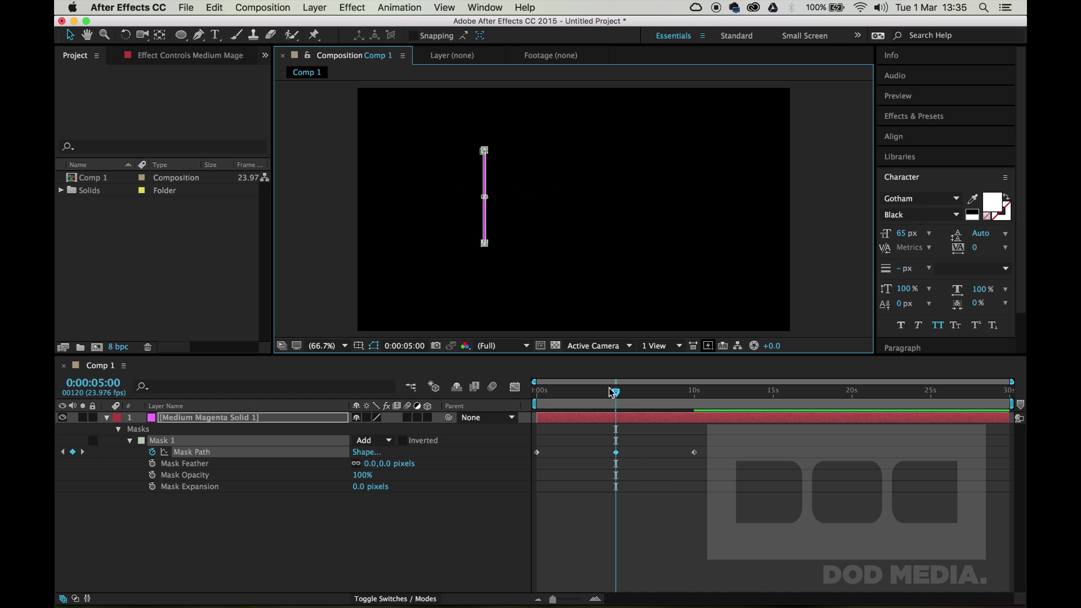
left_click_drag(613, 392, 694, 453)
- Scale the 10-second circle mask down around its centre into a small circle and review it
left_click(694, 452)
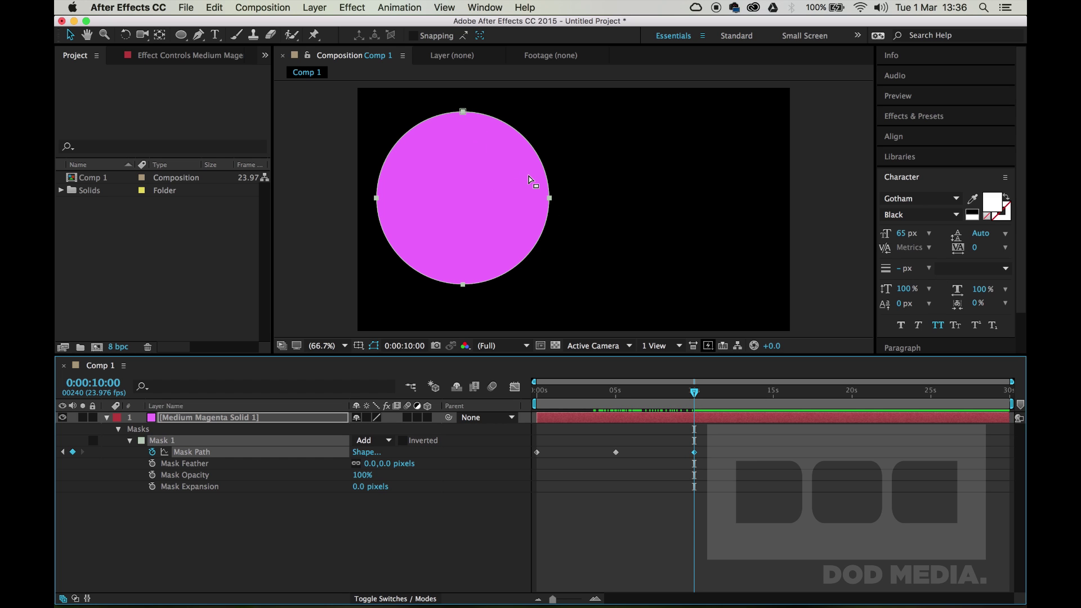
key("super+t")
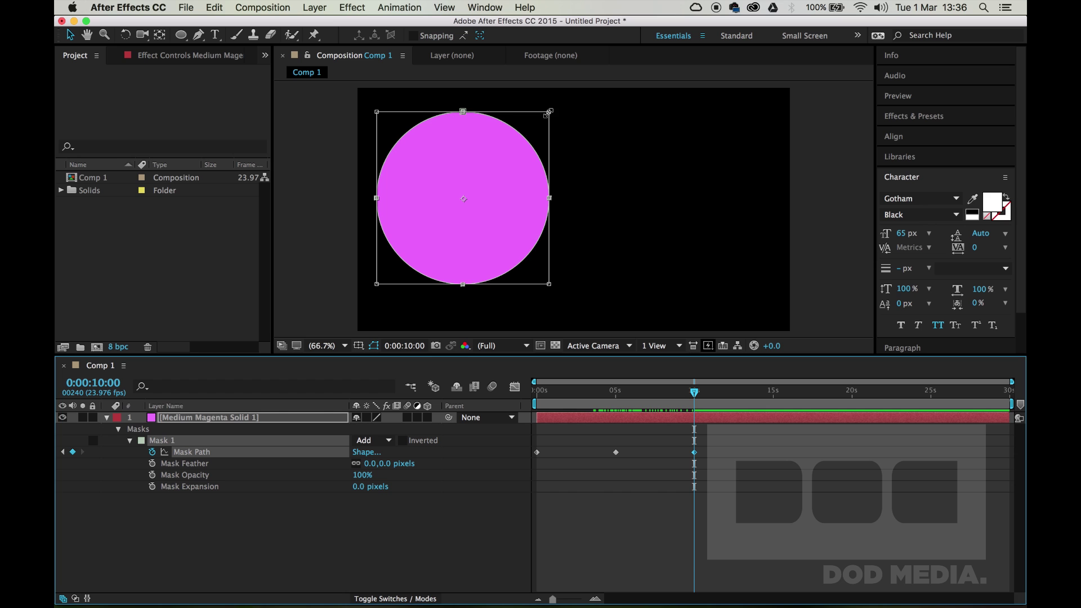
left_click_drag(549, 111, 482, 180)
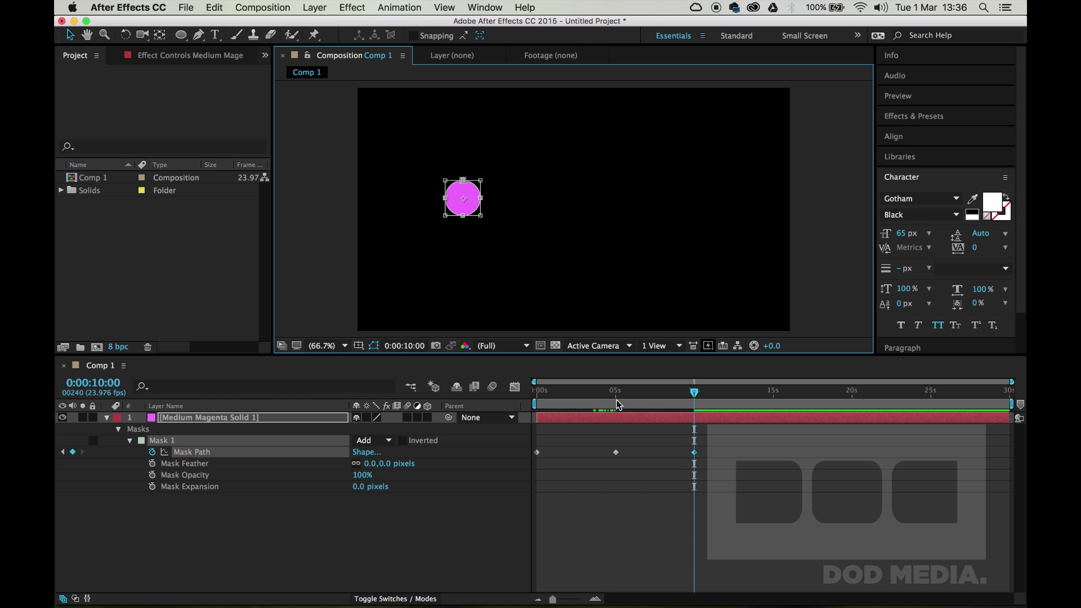
left_click(729, 515)
left_click_drag(701, 396, 748, 459)
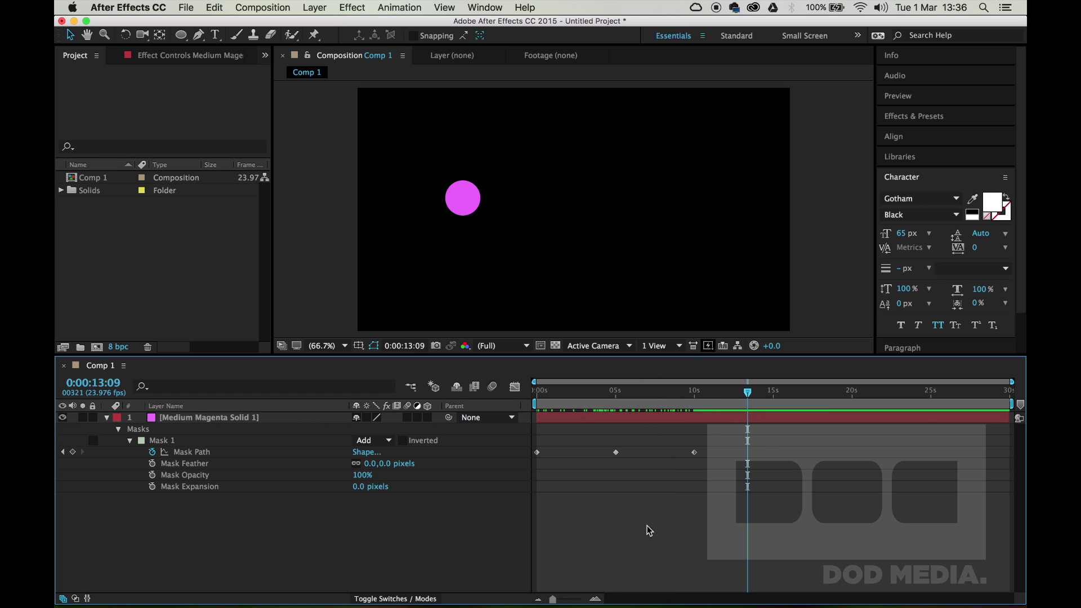
left_click_drag(694, 394, 702, 392)
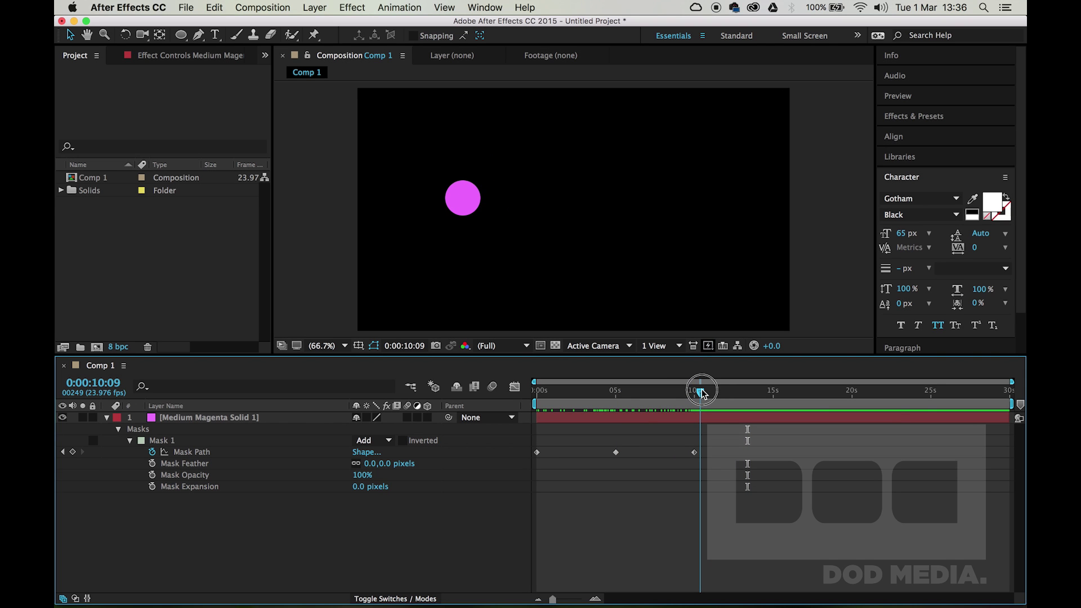